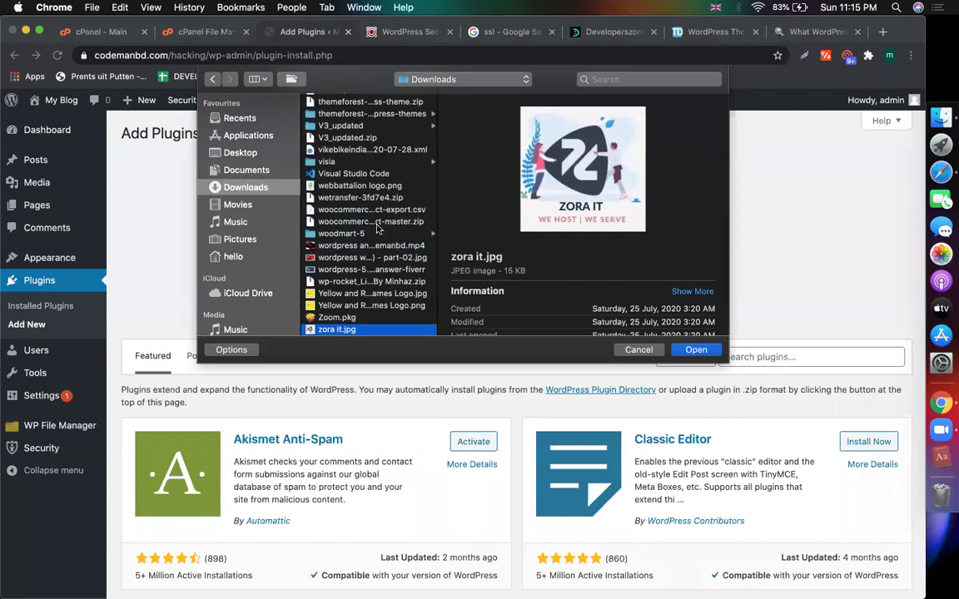
Look over the Downloads files in the file picker, then cancel without choosing one.
click(399, 209)
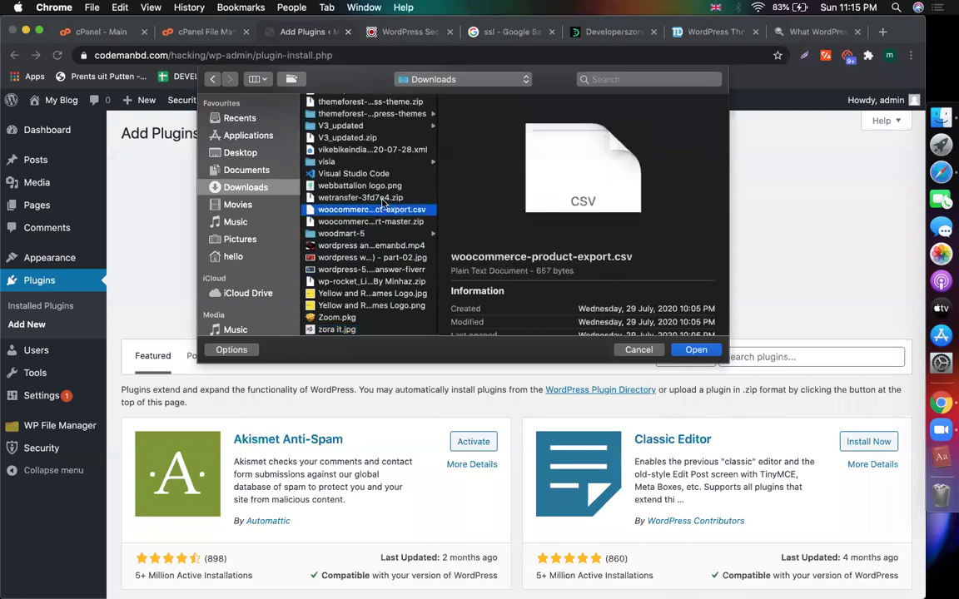
click(366, 198)
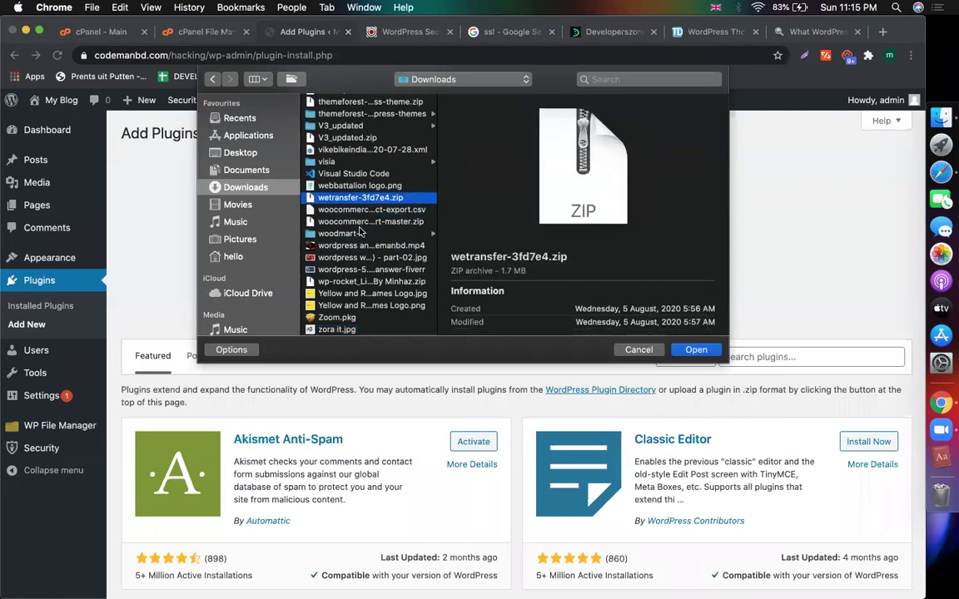
click(638, 350)
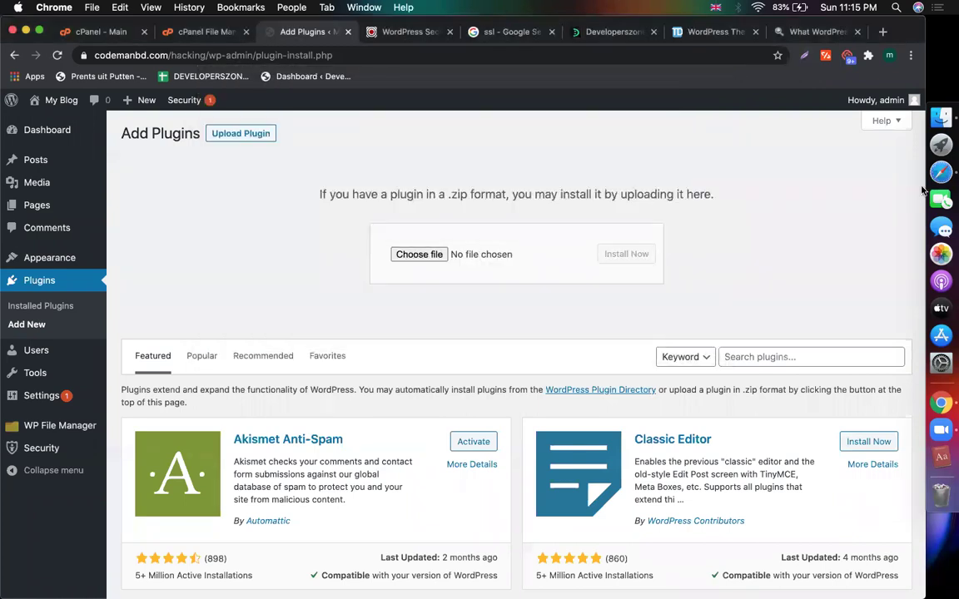
Confirm in Safari's downloads that 3. wordfence.zip (4.4 MB) sits in the Downloads folder.
click(916, 185)
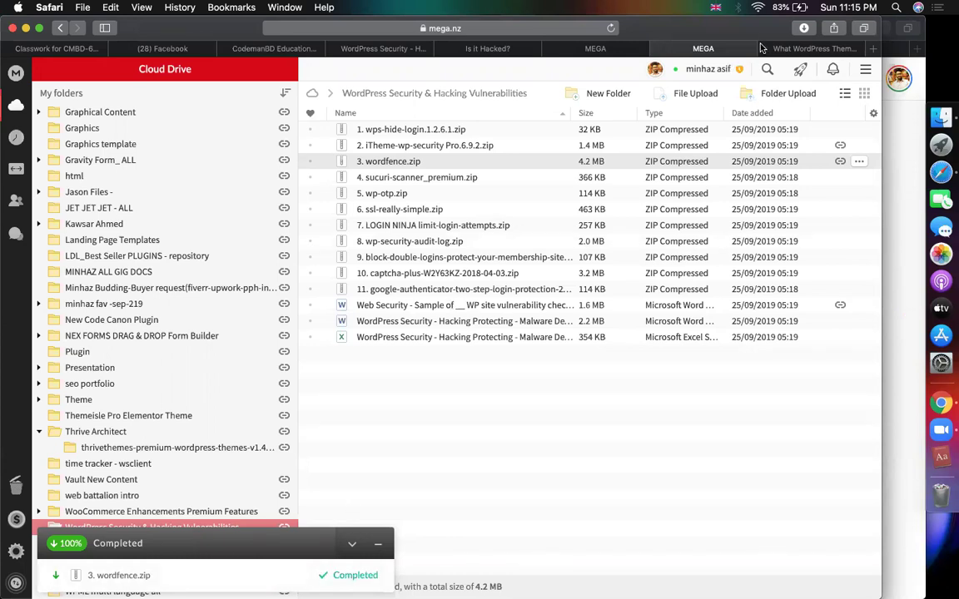
click(799, 30)
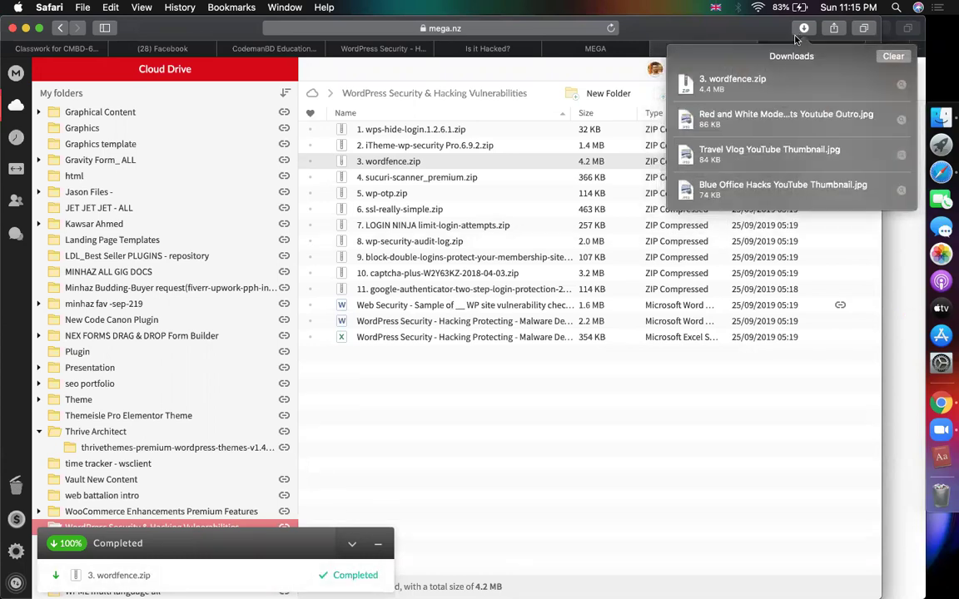
click(899, 84)
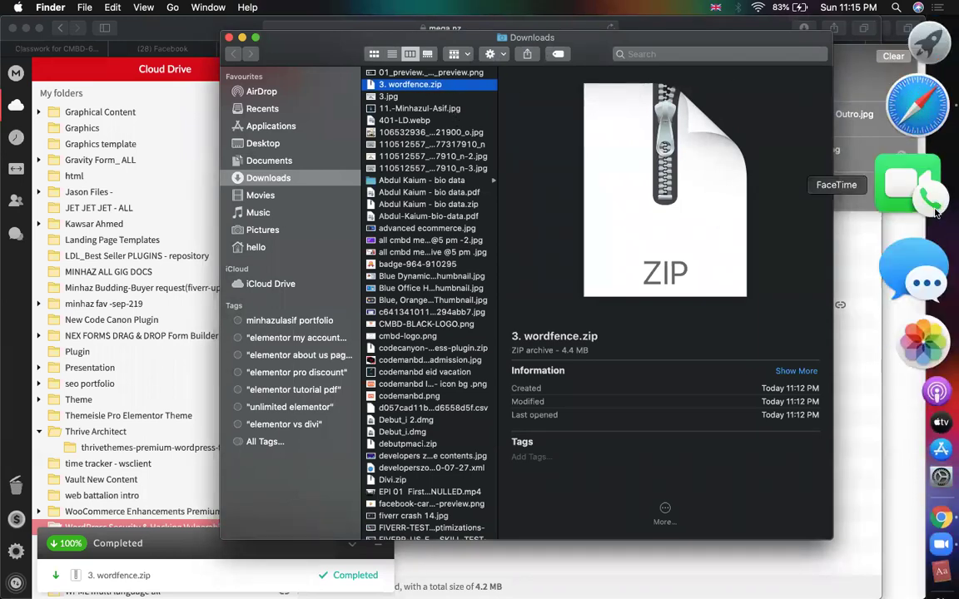
click(934, 170)
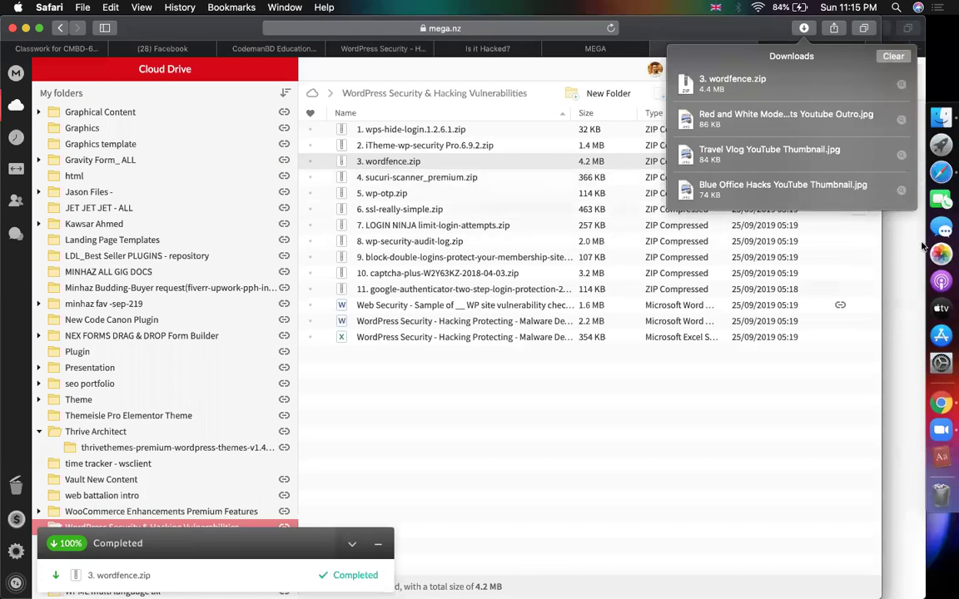
click(938, 400)
Install 3. wordfence.zip from Downloads and highlight the resulting upload_max_filesize php.ini error.
click(416, 255)
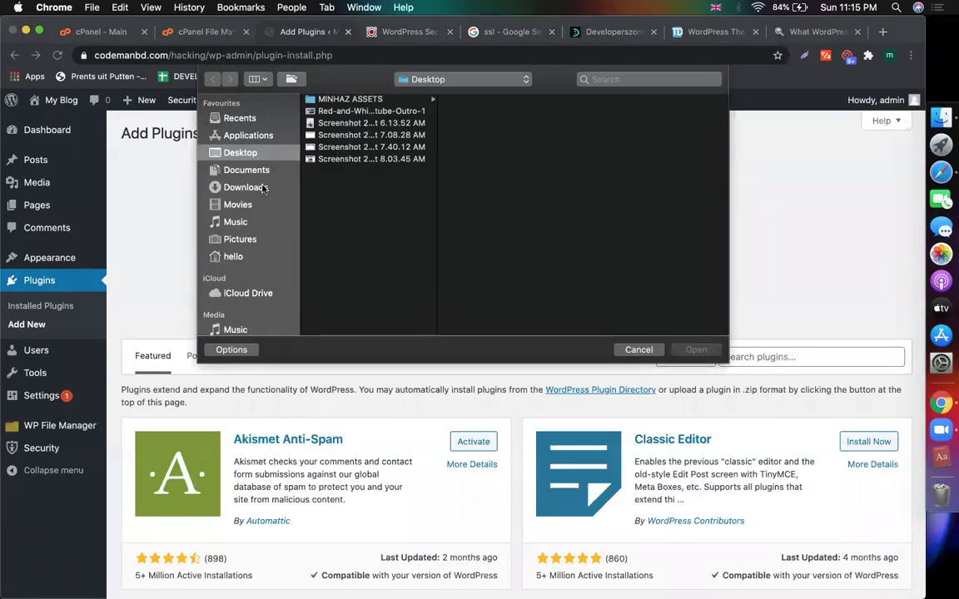
click(263, 188)
click(358, 110)
key(Return)
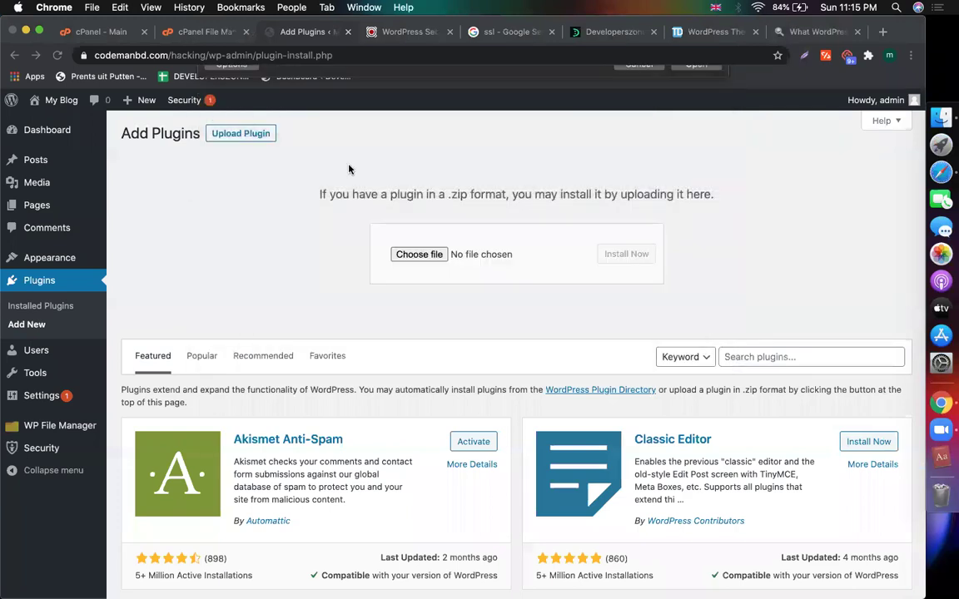
click(624, 254)
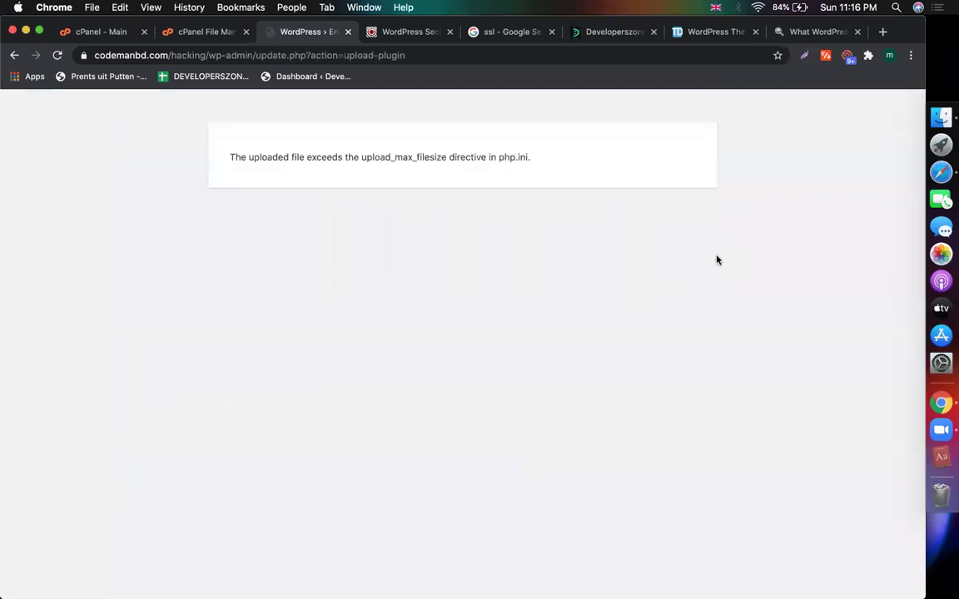
drag(236, 159, 442, 136)
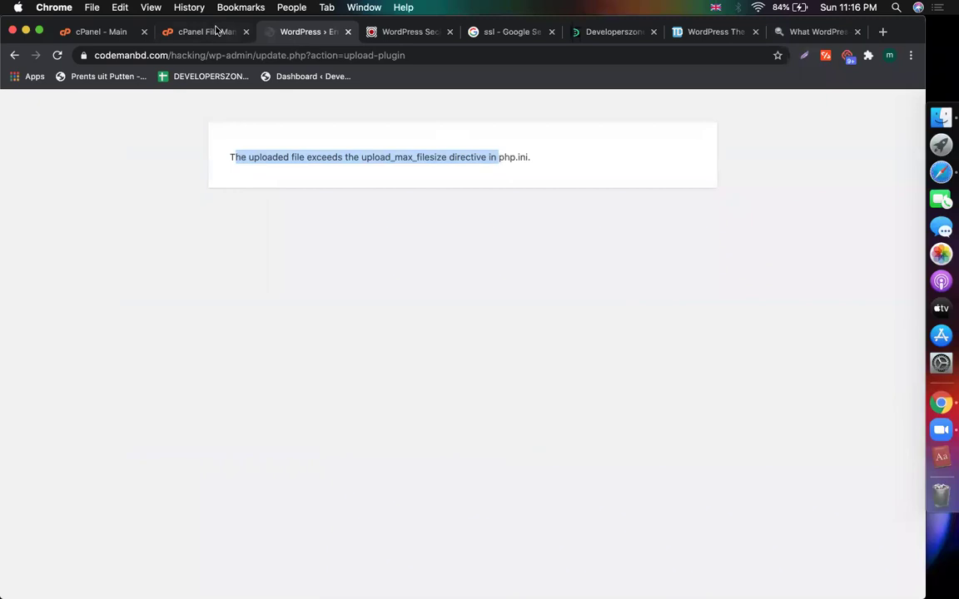
Open public_html in cPanel File Manager, briefly rechecking the WordPress upload error.
click(208, 30)
scroll(361, 451, down, 2)
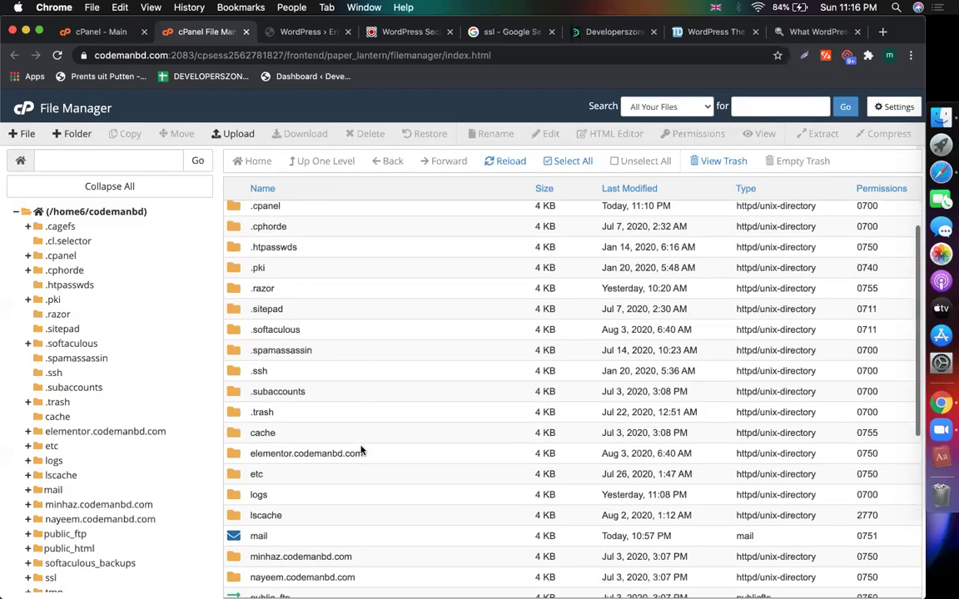
scroll(361, 451, down, 5)
double_click(309, 288)
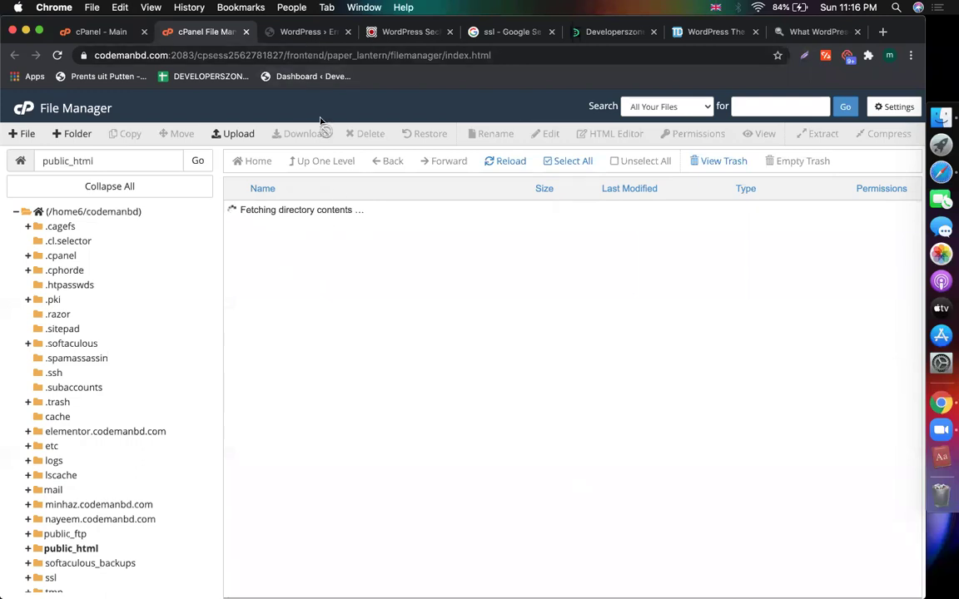
click(310, 32)
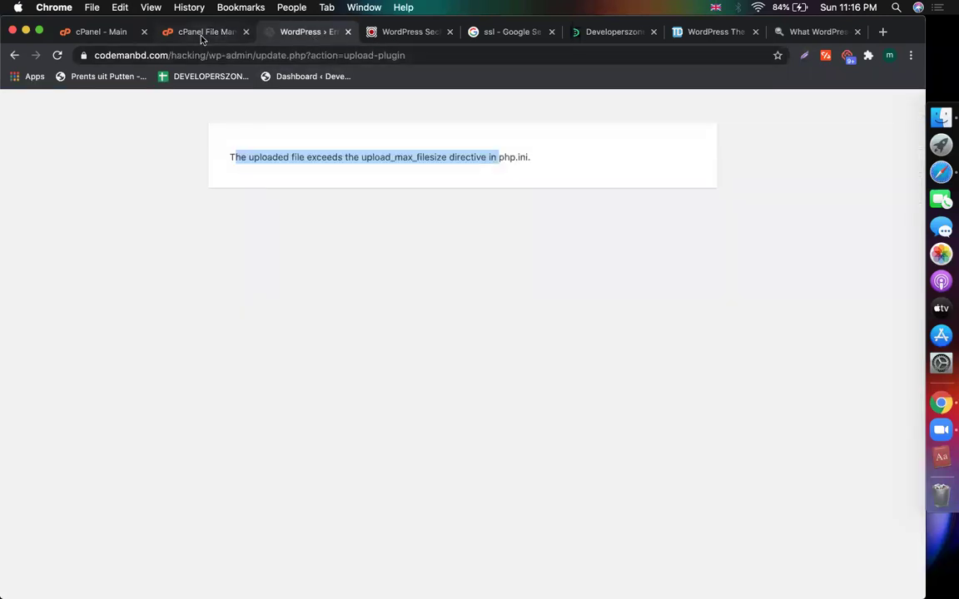
click(202, 33)
scroll(257, 397, down, 10)
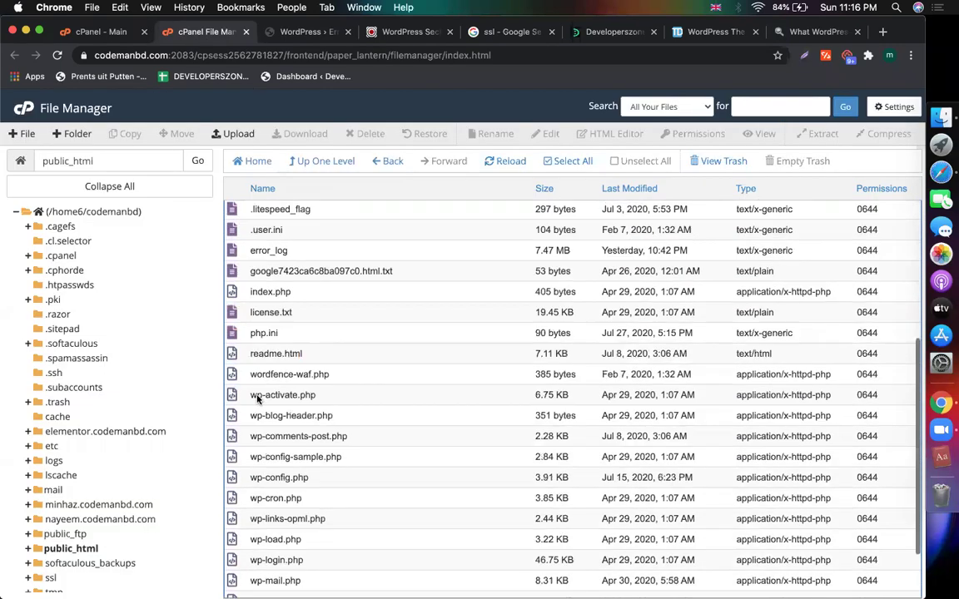
scroll(263, 333, up, 10)
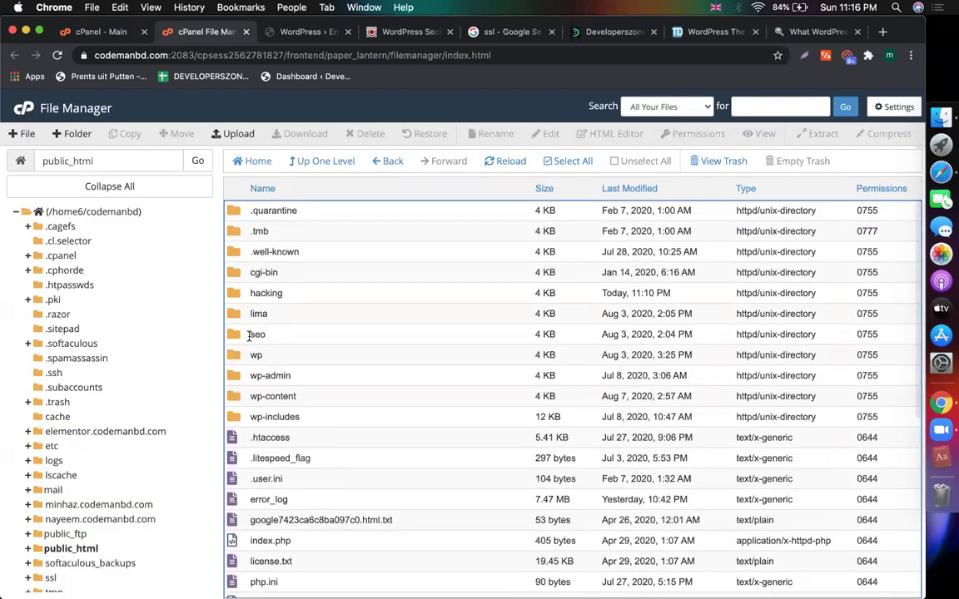
Open hacking/wp-content/plugins and bring up its File Upload page.
double_click(231, 301)
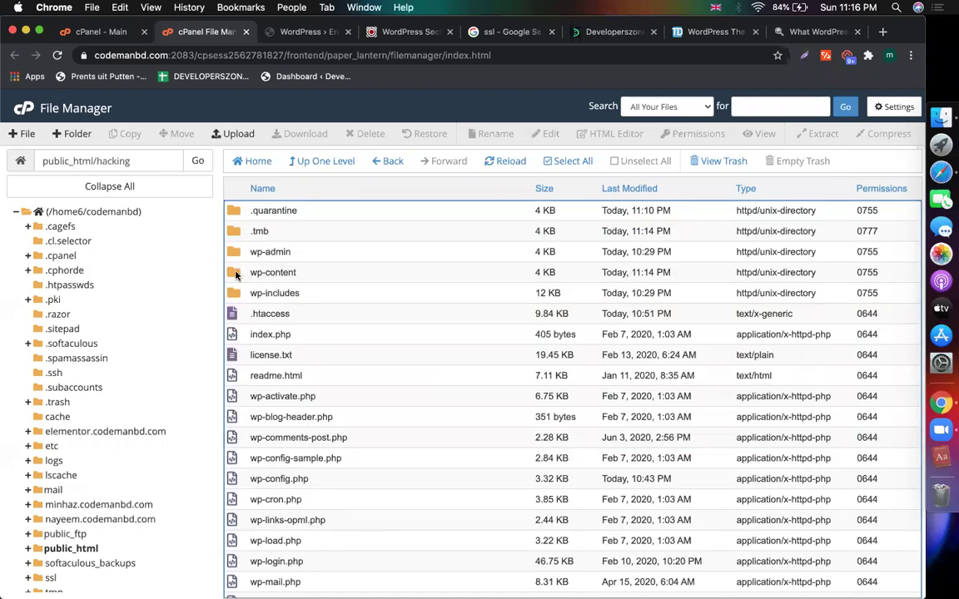
double_click(235, 273)
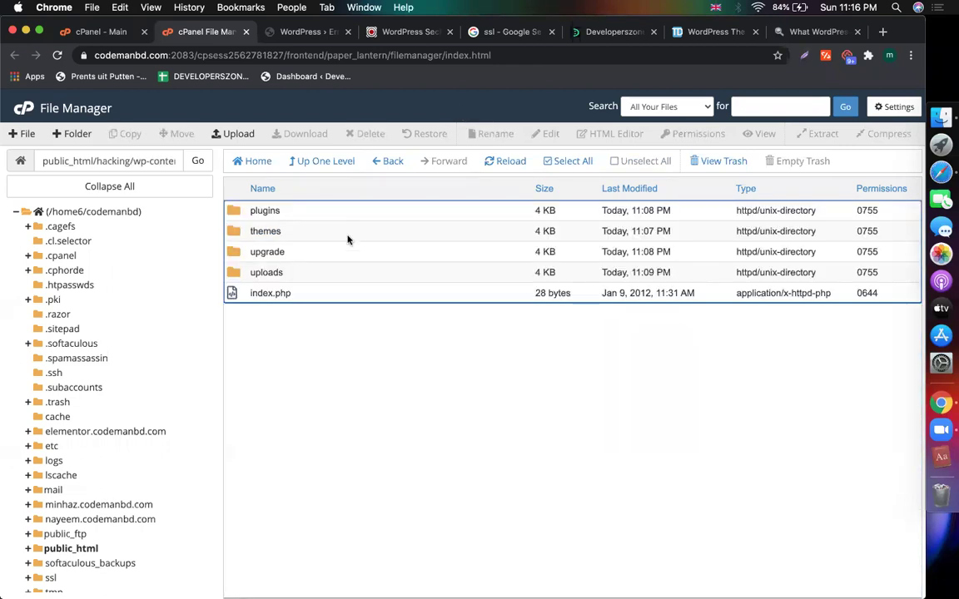
click(268, 215)
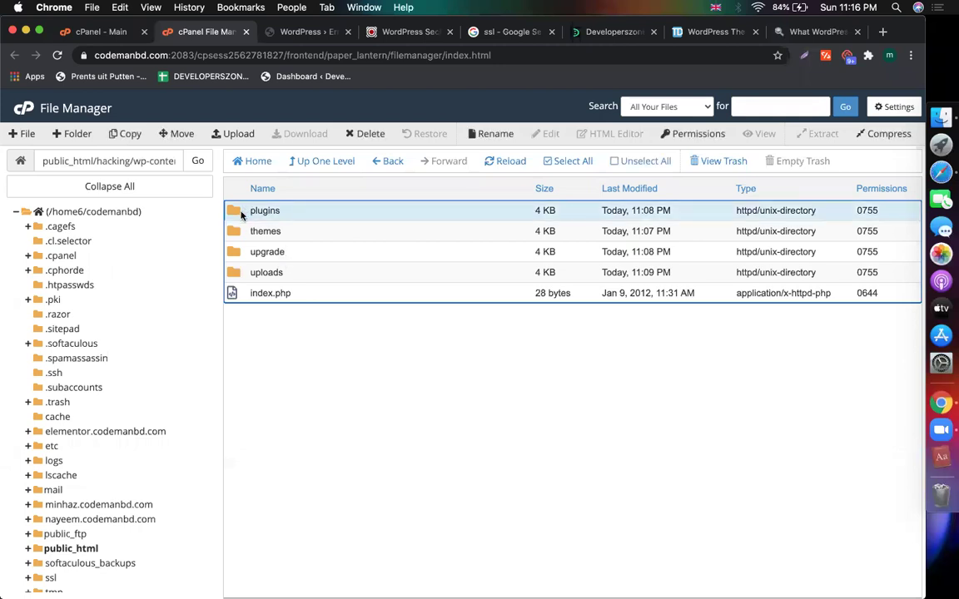
double_click(237, 210)
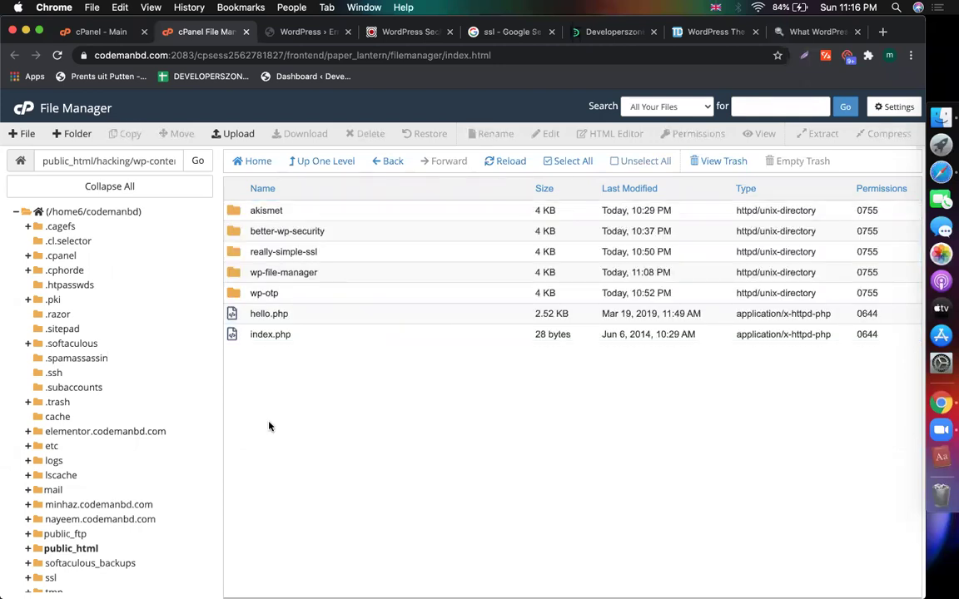
scroll(267, 424, up, 5)
scroll(261, 408, down, 5)
click(219, 131)
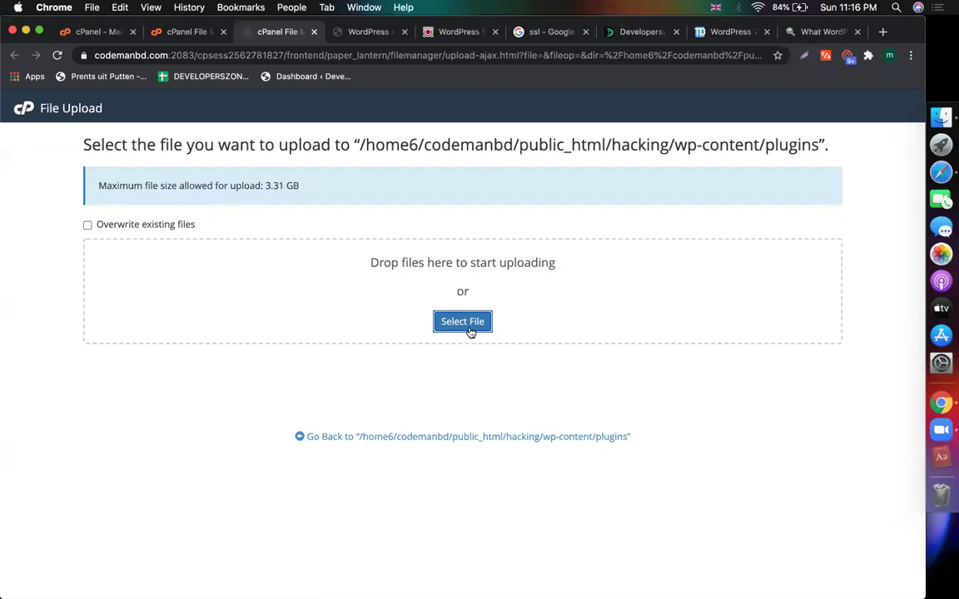
Choose 3. wordfence.zip from Downloads to start uploading it into wp-content/plugins.
click(468, 325)
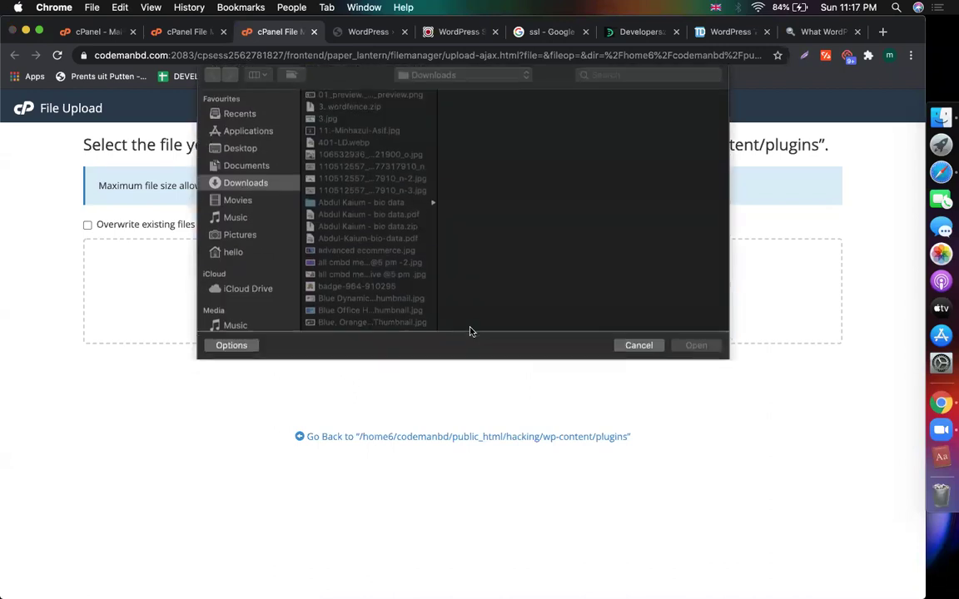
click(327, 112)
double_click(328, 112)
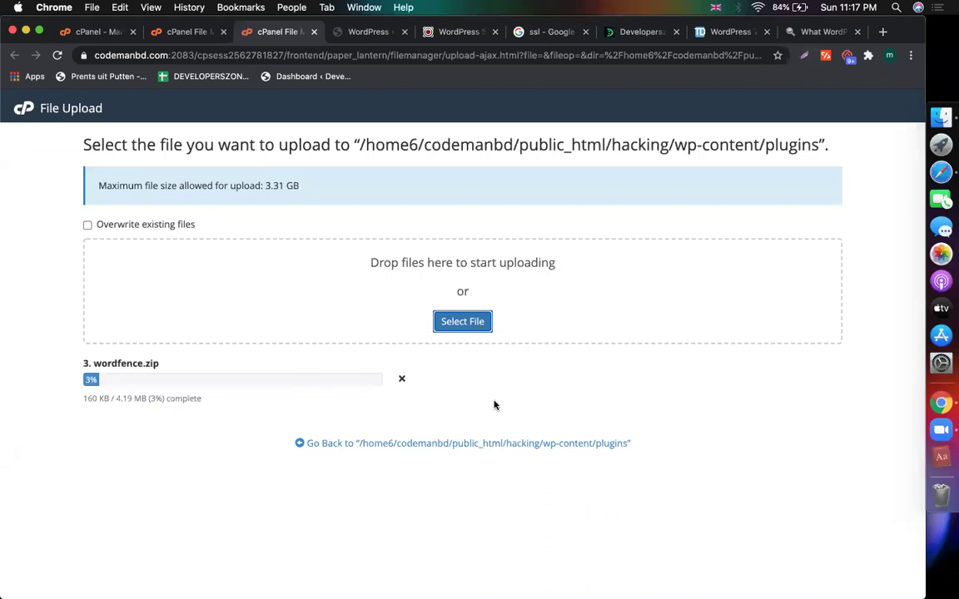
Scroll through the HackerTarget WordPress Security Scan tab for the hacking site, then close it.
click(452, 31)
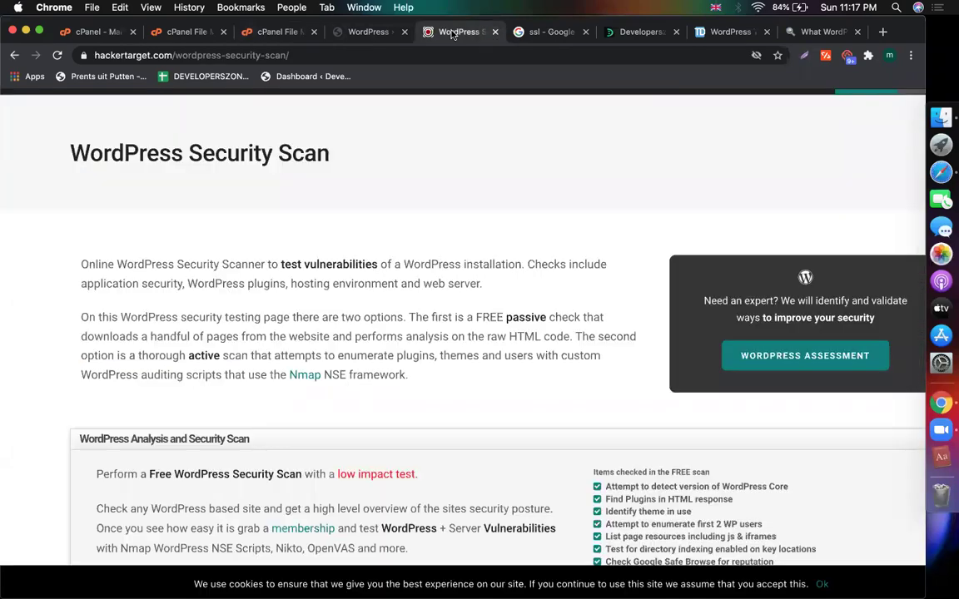
scroll(292, 240, down, 10)
scroll(293, 240, up, 8)
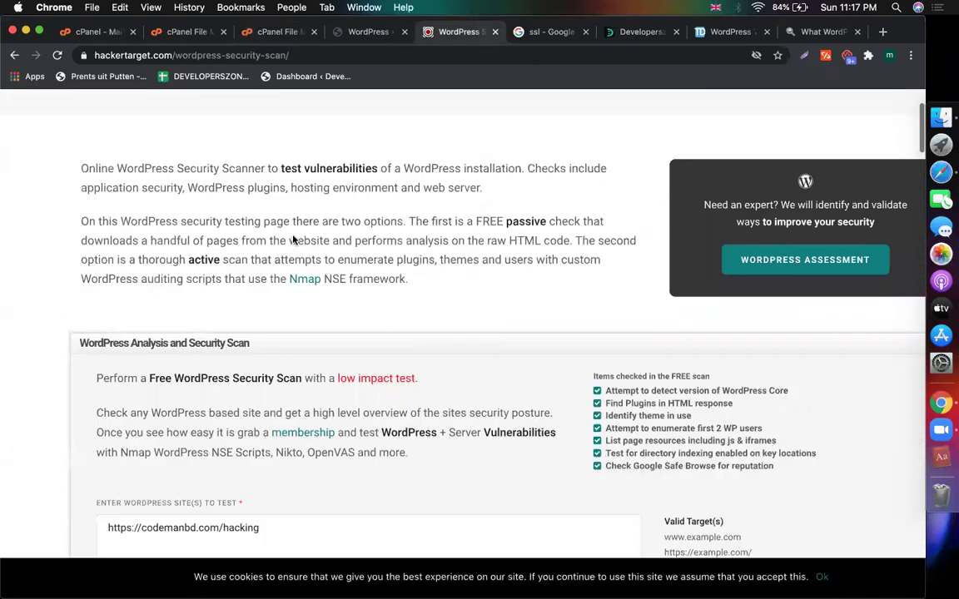
scroll(293, 239, down, 10)
click(494, 31)
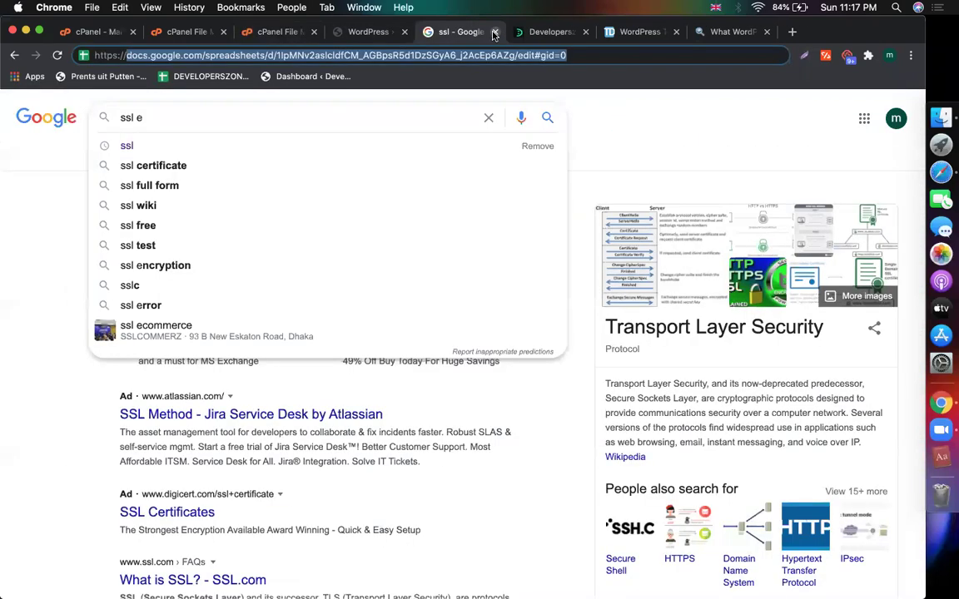
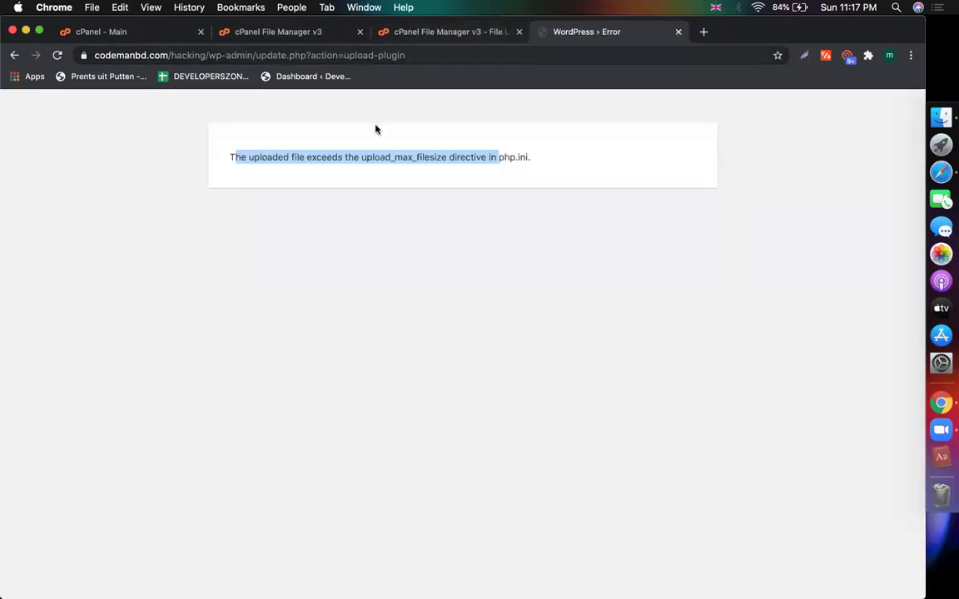
Check the cPanel wordfence.zip upload, then go back from the upload_max_filesize error to Add Plugins.
click(403, 31)
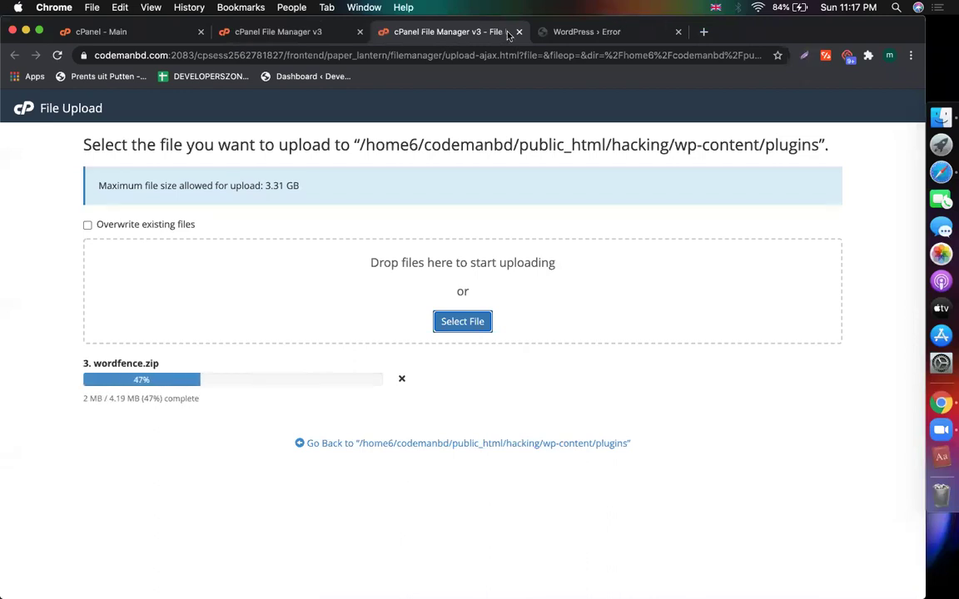
click(582, 32)
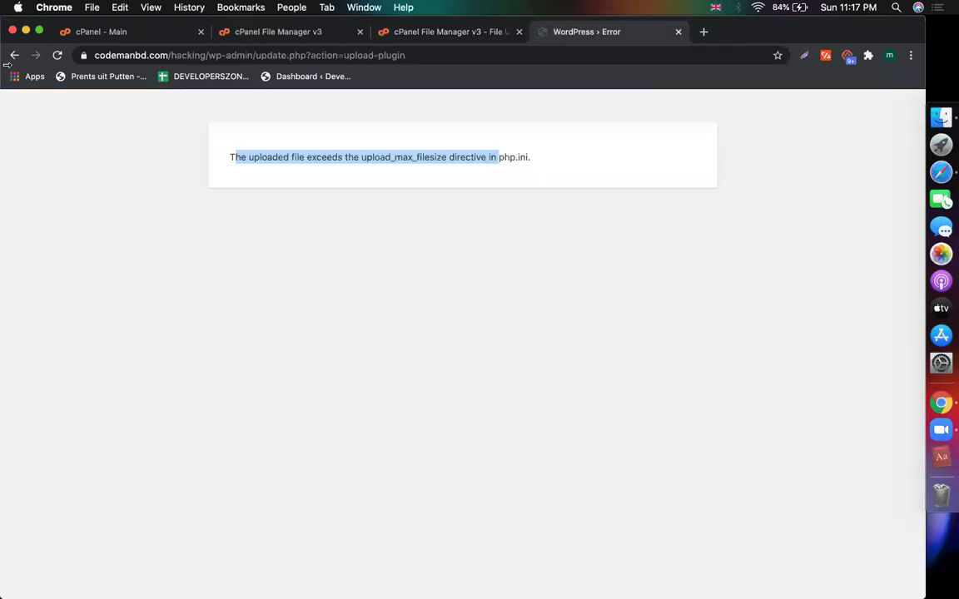
click(14, 55)
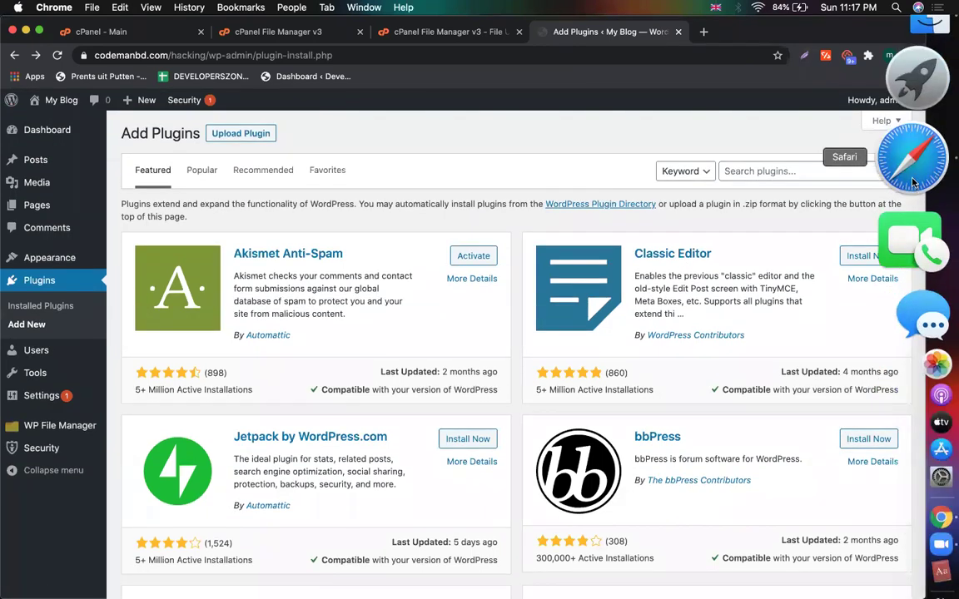
click(913, 182)
Open the Free Tools from WebSitePulse link in row 11 of the hacking vulnerability checking sheet.
click(341, 48)
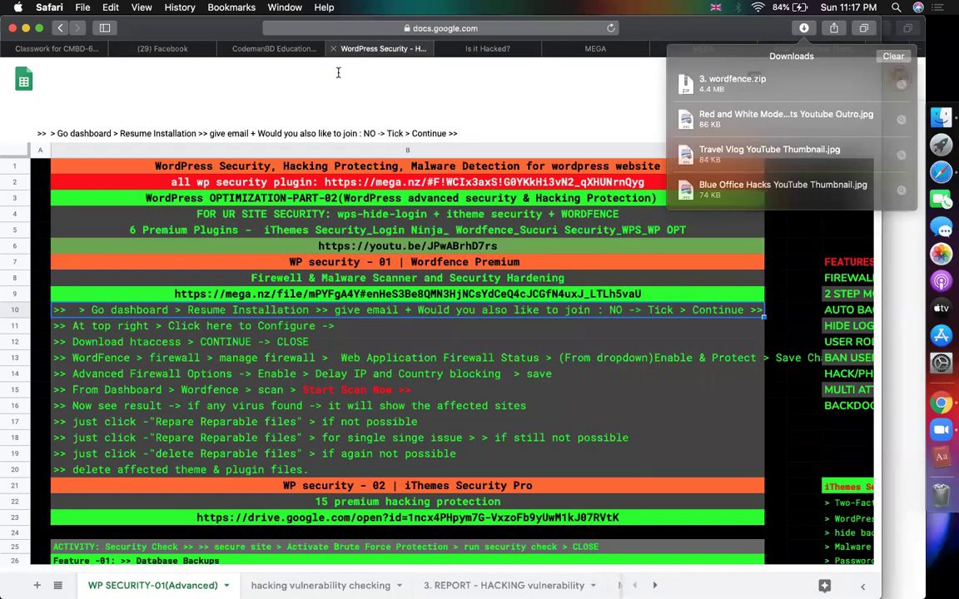
key(alt+Down)
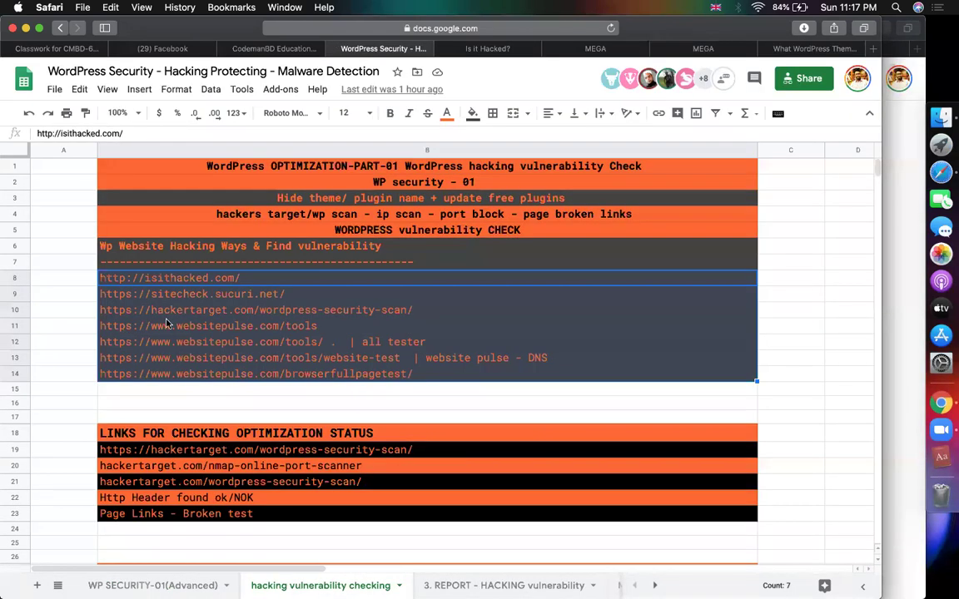
key(Down)
key(Down)
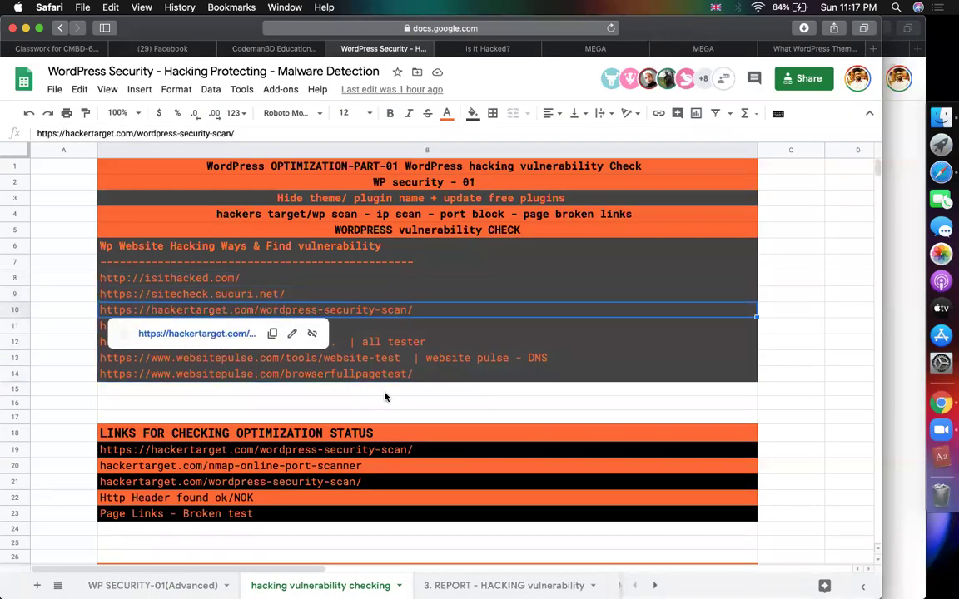
click(235, 388)
click(272, 327)
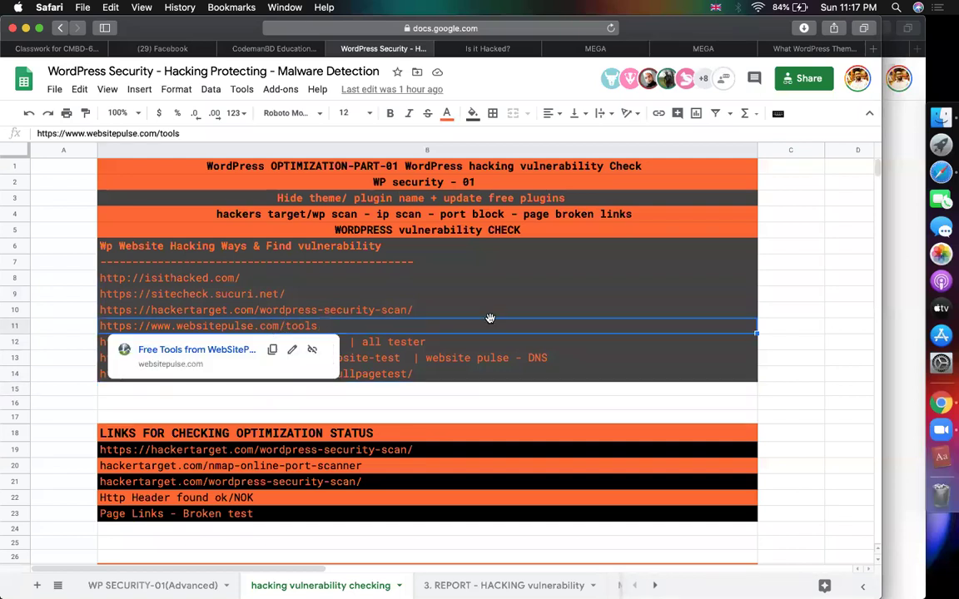
click(241, 349)
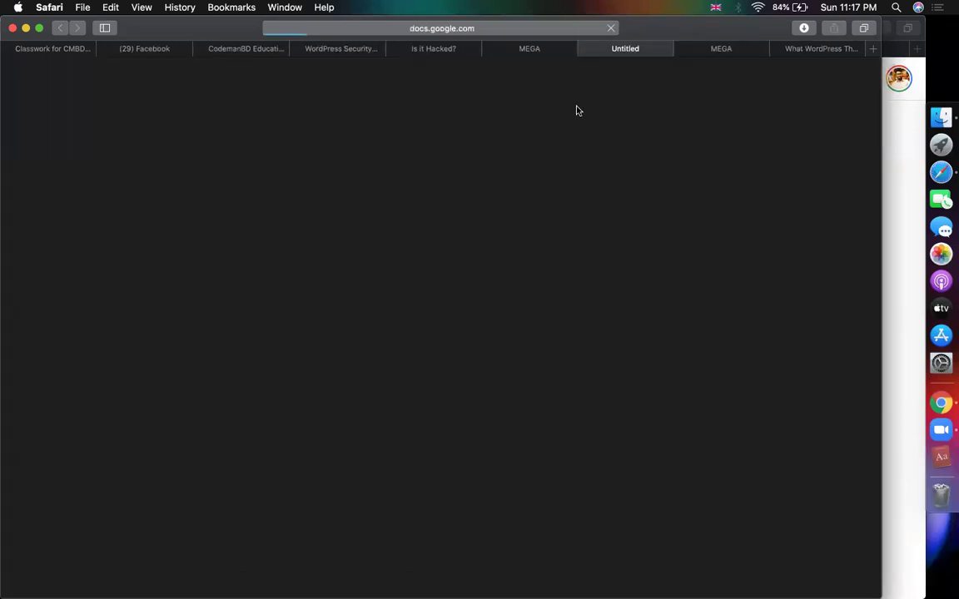
Close the leftover MEGA and extra tabs and return to the WordPress Add Plugins page.
click(681, 50)
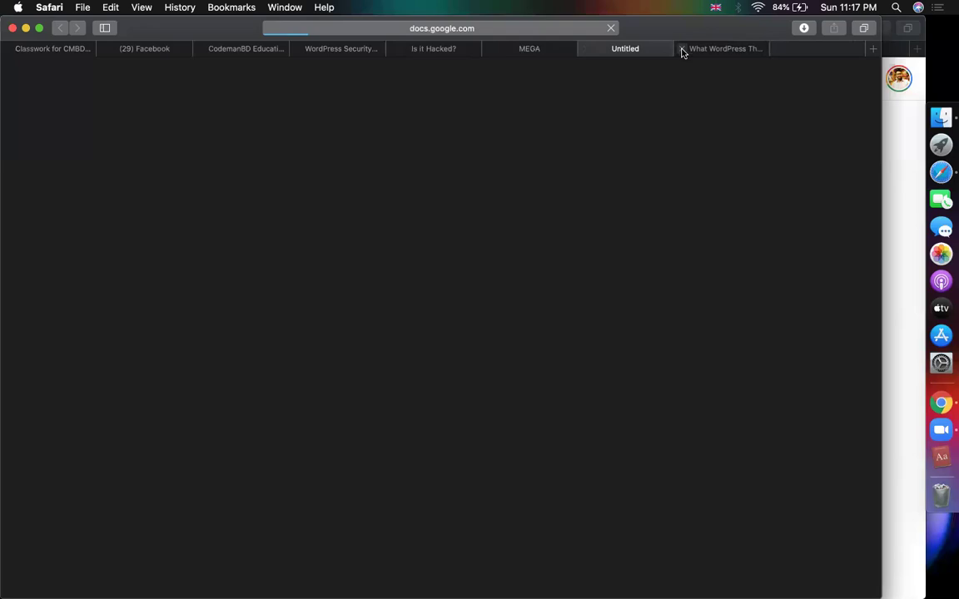
click(682, 49)
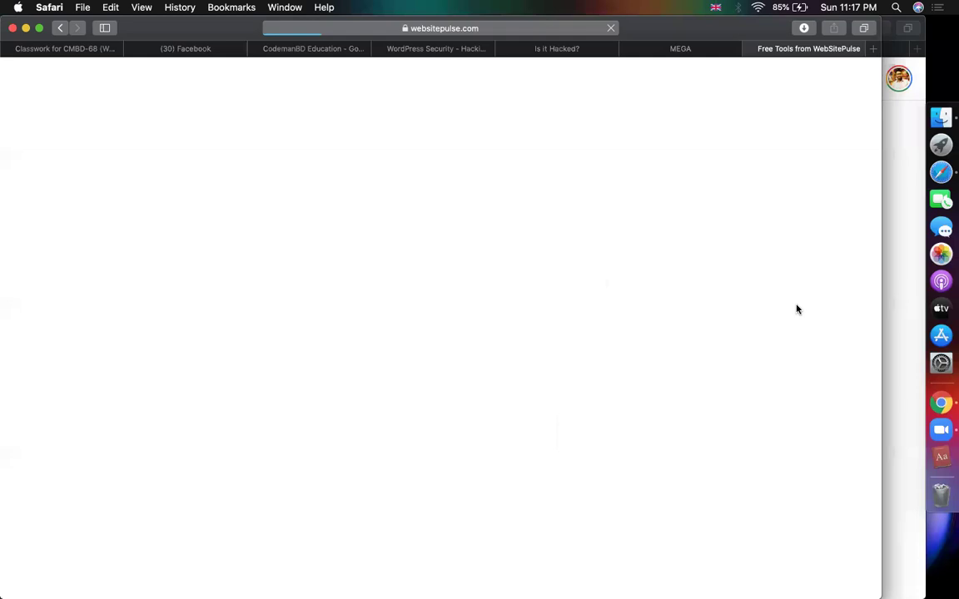
click(927, 403)
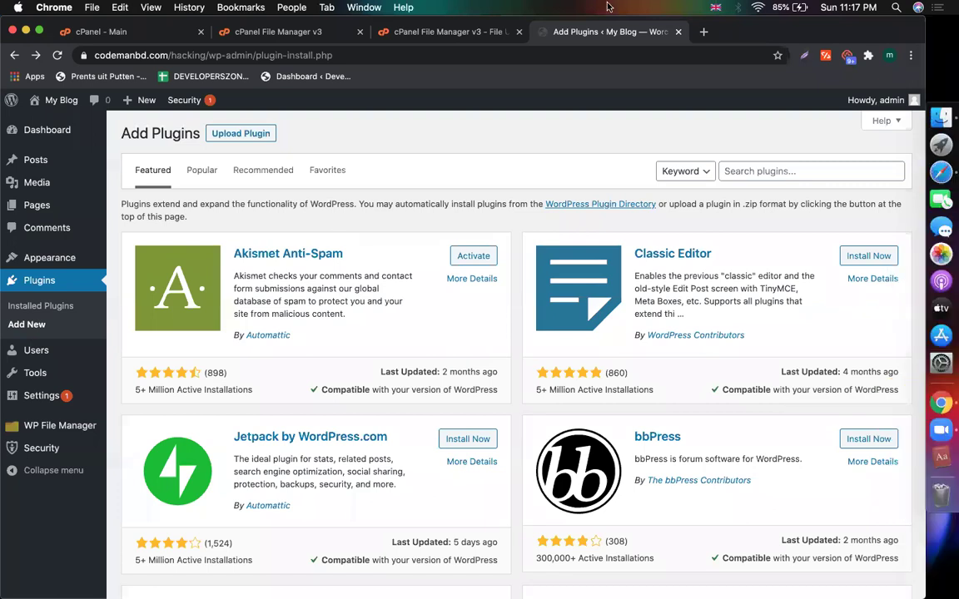
Extract wordfence.zip into the plugins folder and reload the listing to show the new folders.
click(472, 34)
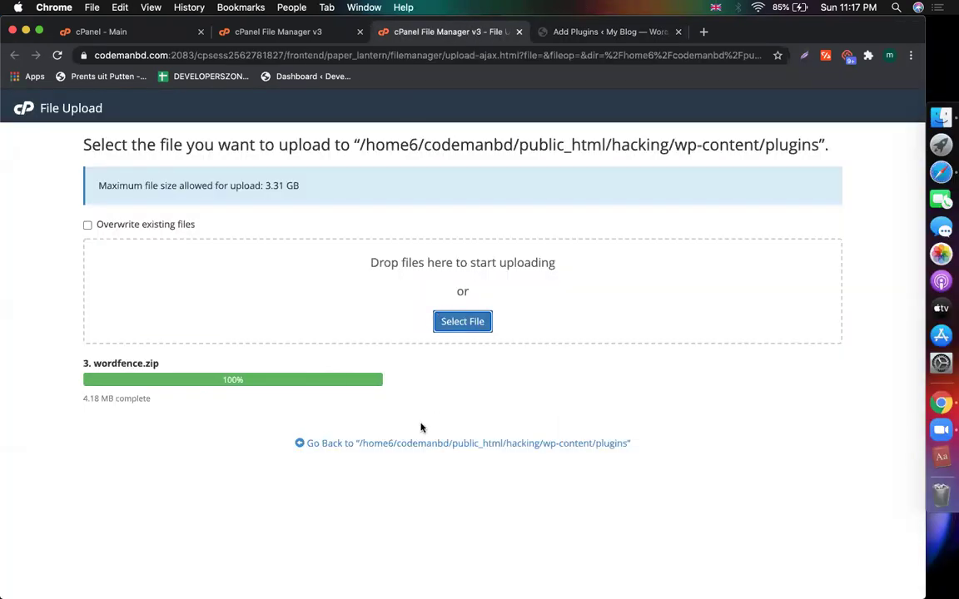
key(super+w)
click(286, 31)
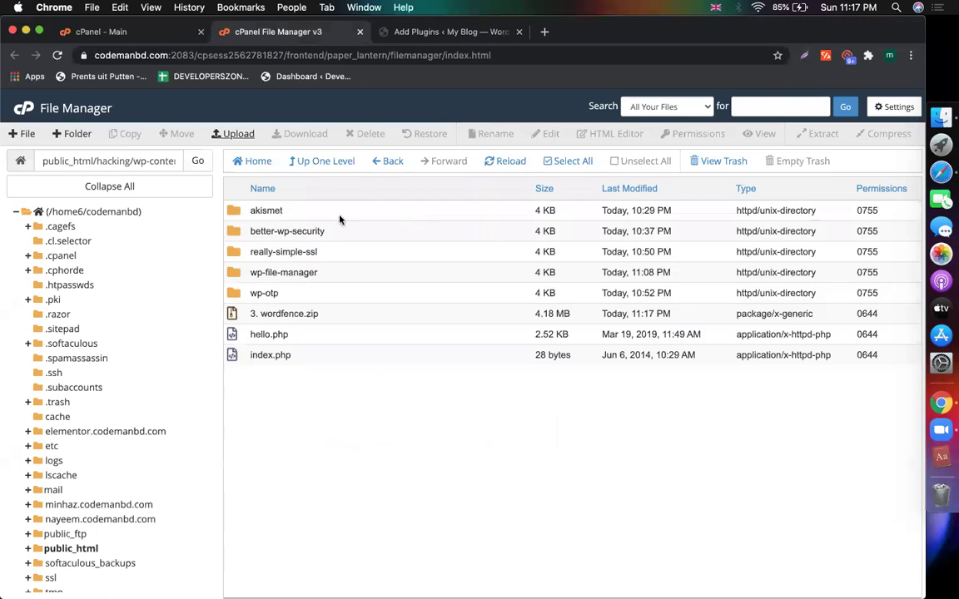
right_click(259, 313)
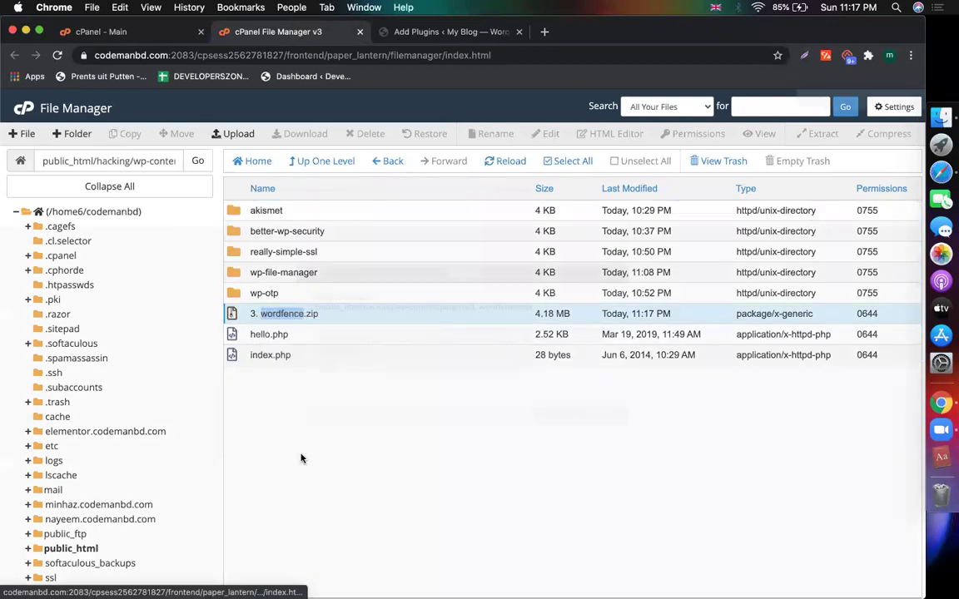
click(295, 460)
key(Return)
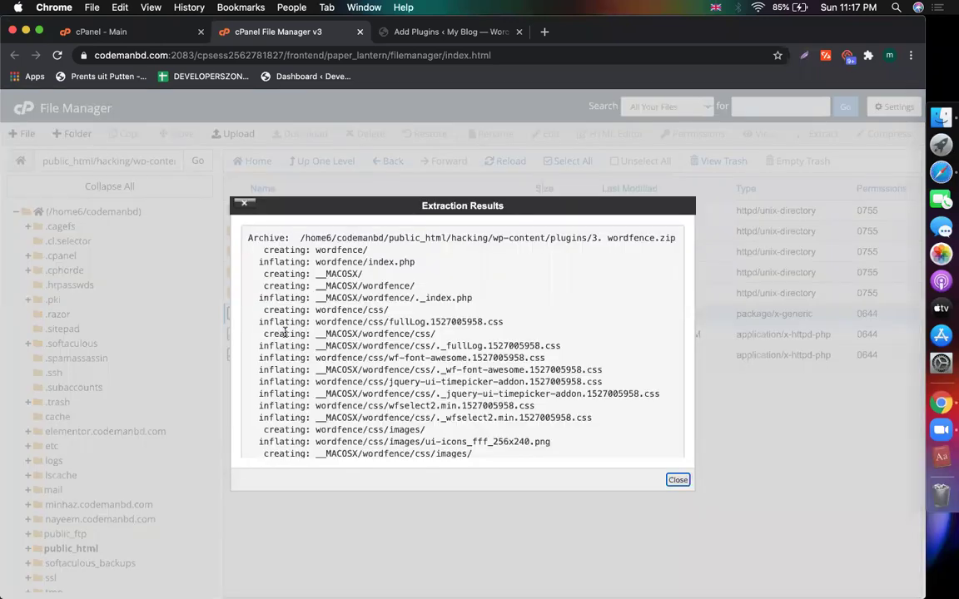
click(677, 480)
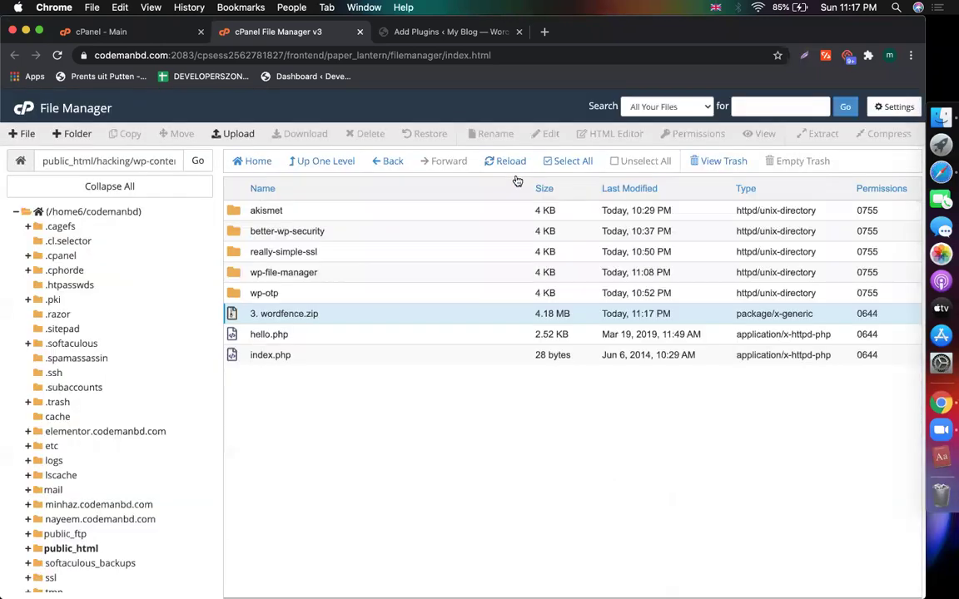
click(496, 162)
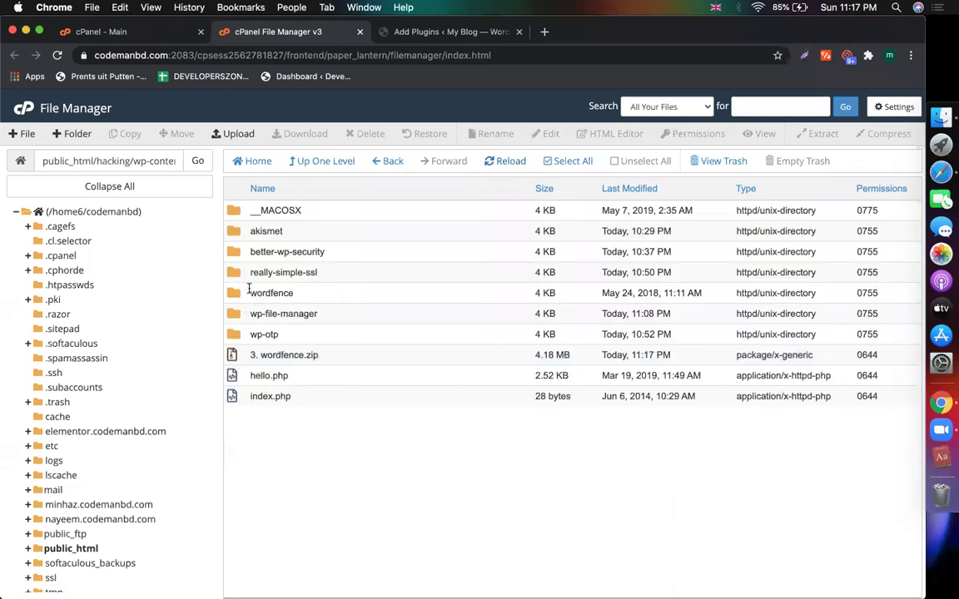
Delete the wordfence.zip archive to the trash.
click(302, 292)
click(331, 355)
right_click(334, 349)
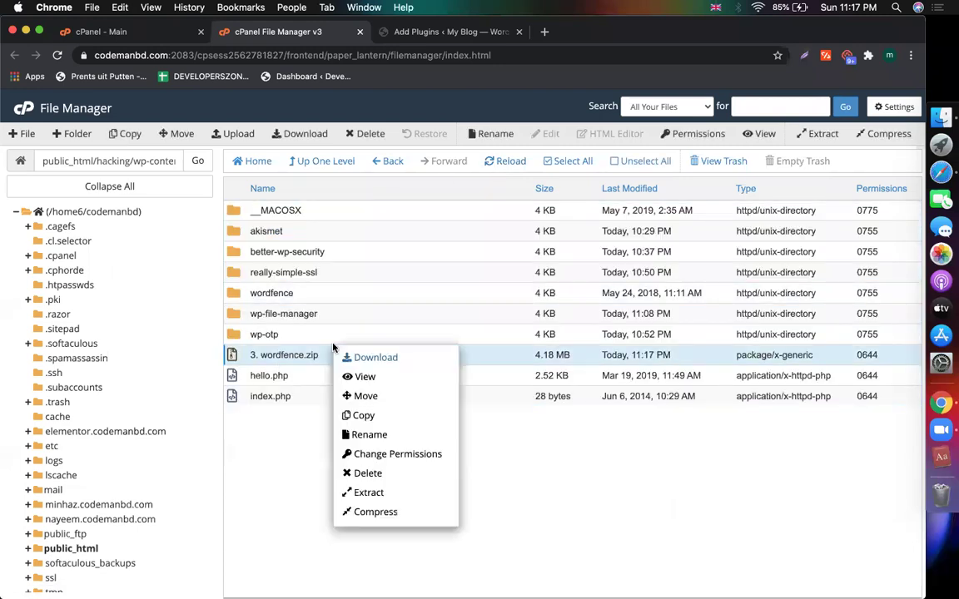
click(358, 472)
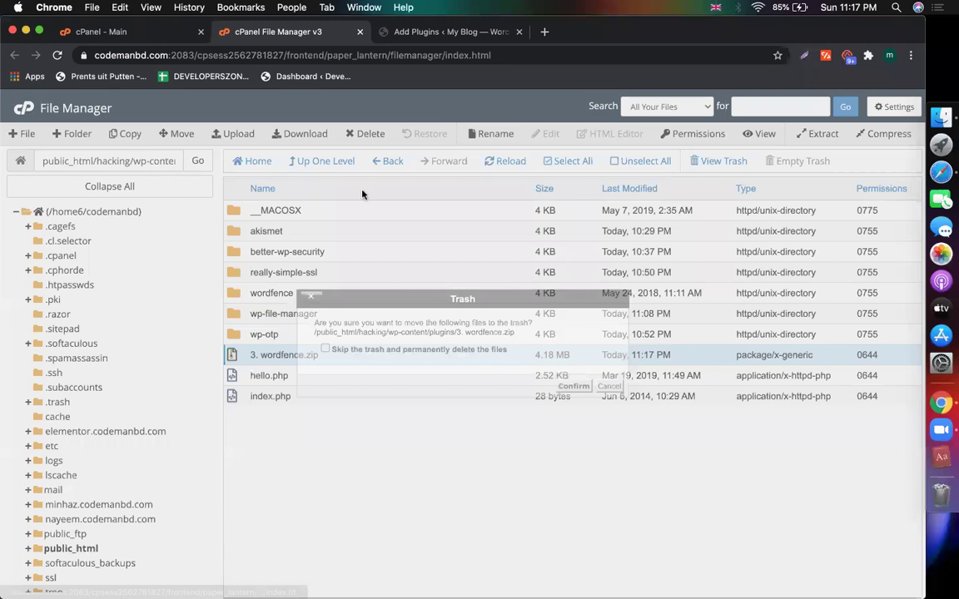
key(Return)
Activate Wordfence Security from the Inactive filter of the Installed Plugins list.
click(408, 33)
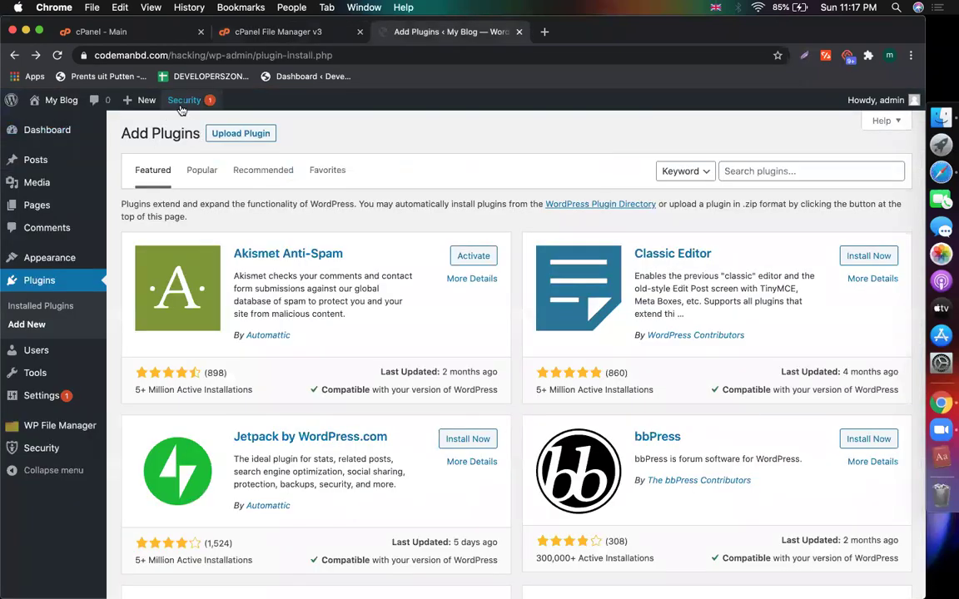
click(57, 55)
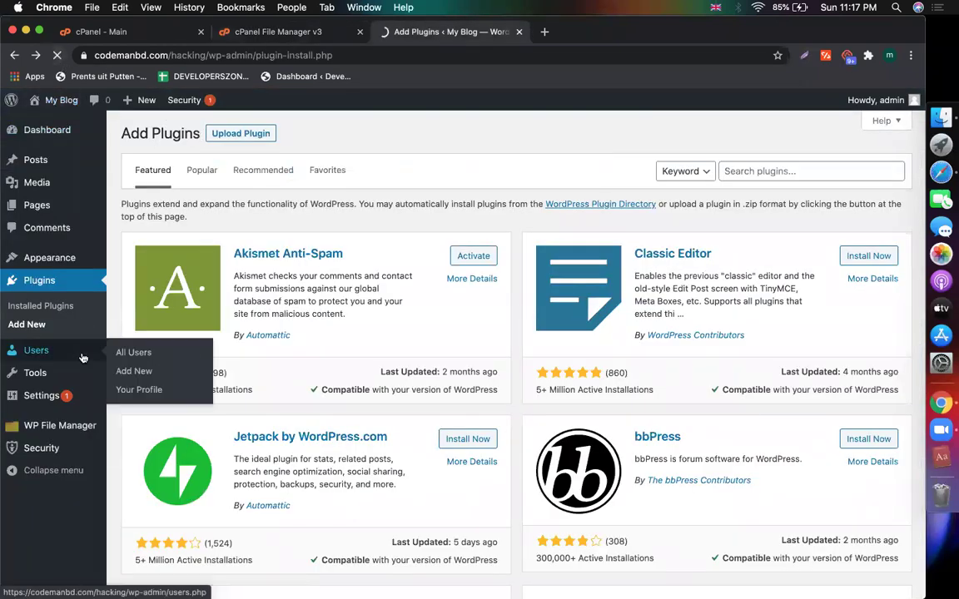
click(47, 283)
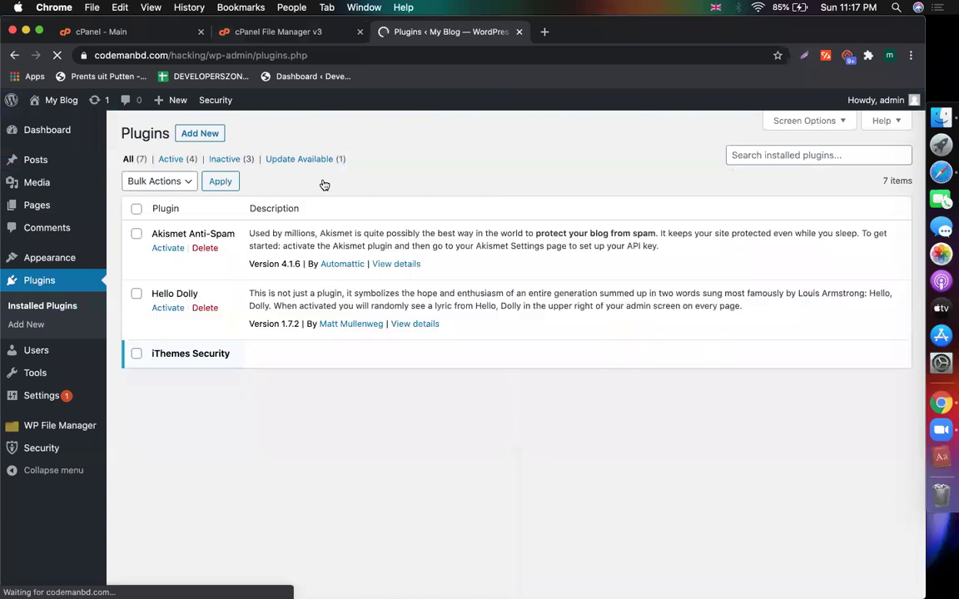
click(223, 159)
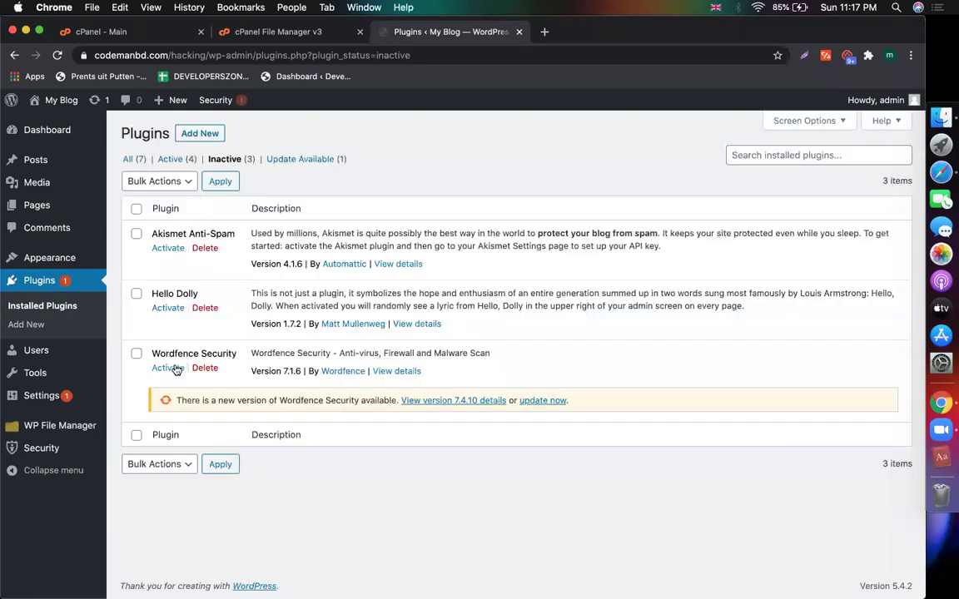
click(170, 368)
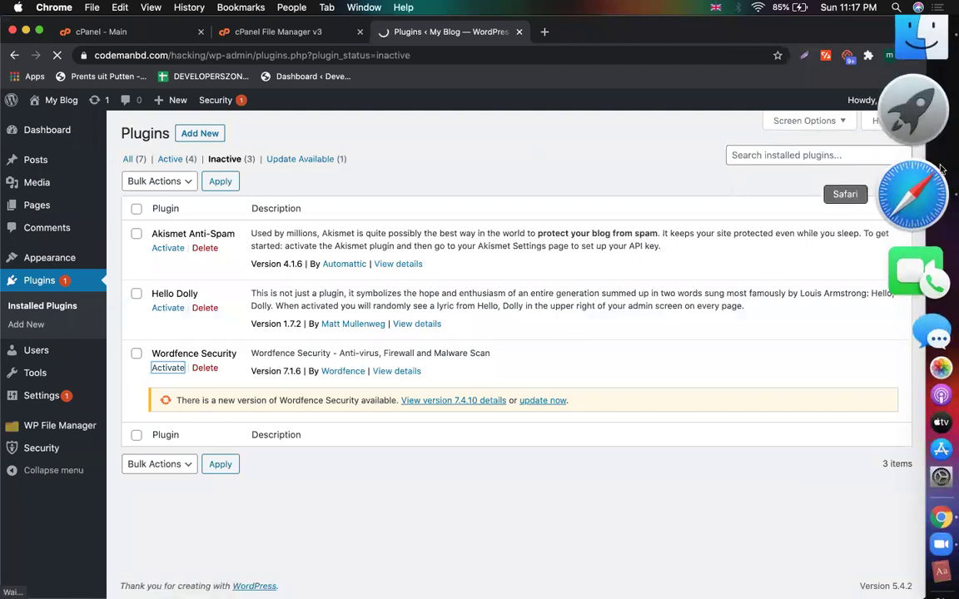
click(928, 179)
scroll(350, 344, down, 5)
scroll(353, 342, up, 4)
scroll(359, 358, down, 5)
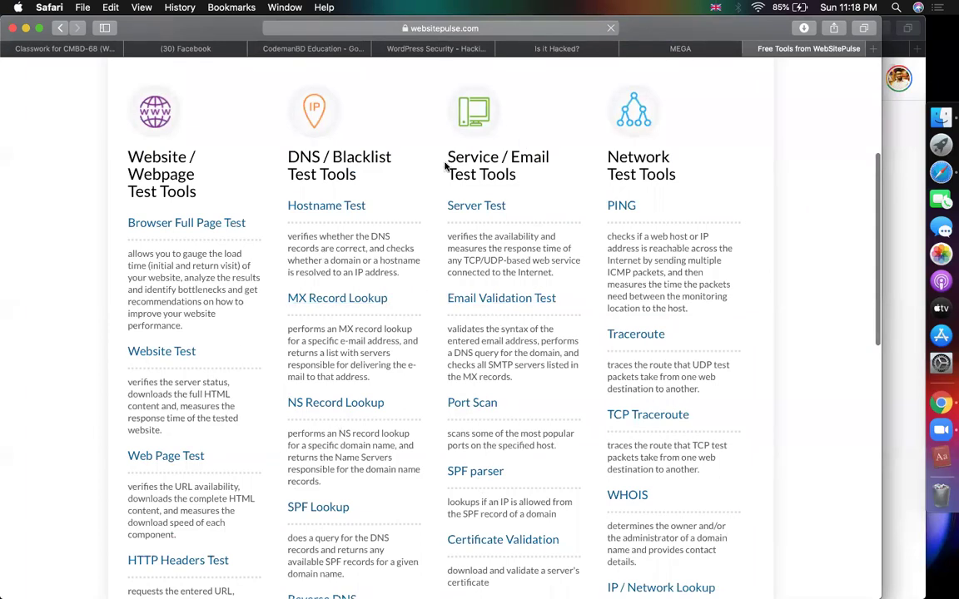
scroll(445, 166, up, 3)
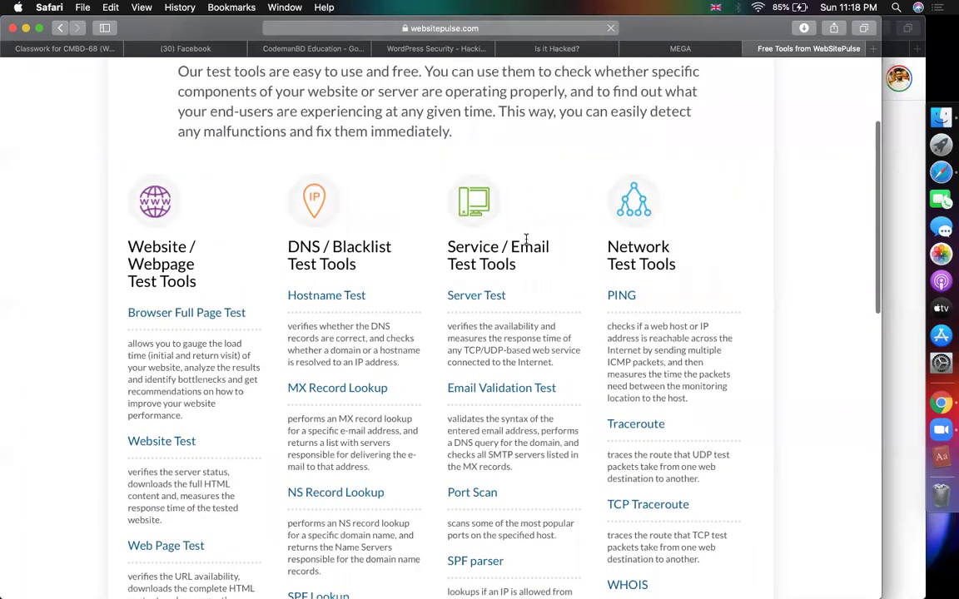
scroll(526, 239, up, 6)
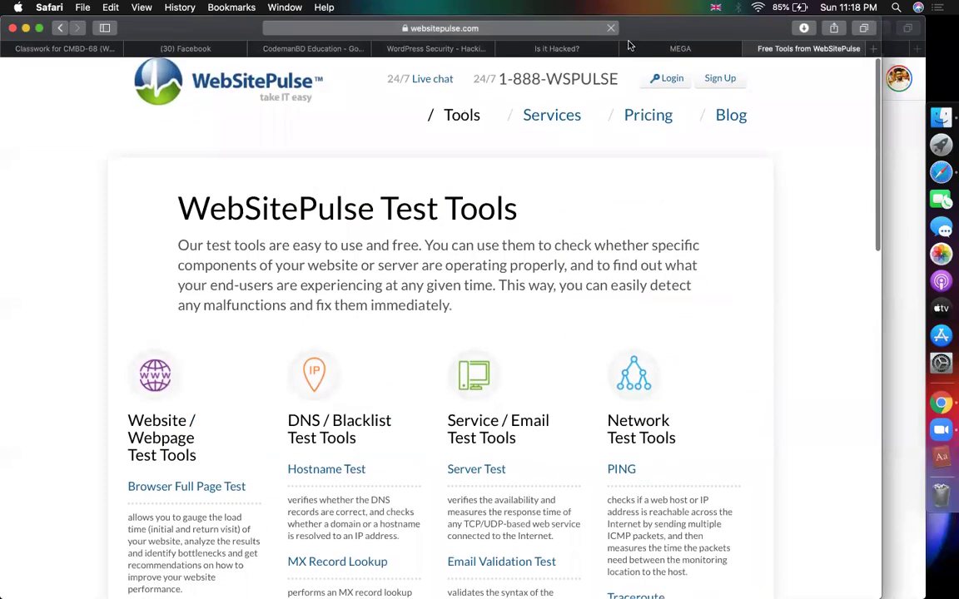
click(660, 49)
click(539, 49)
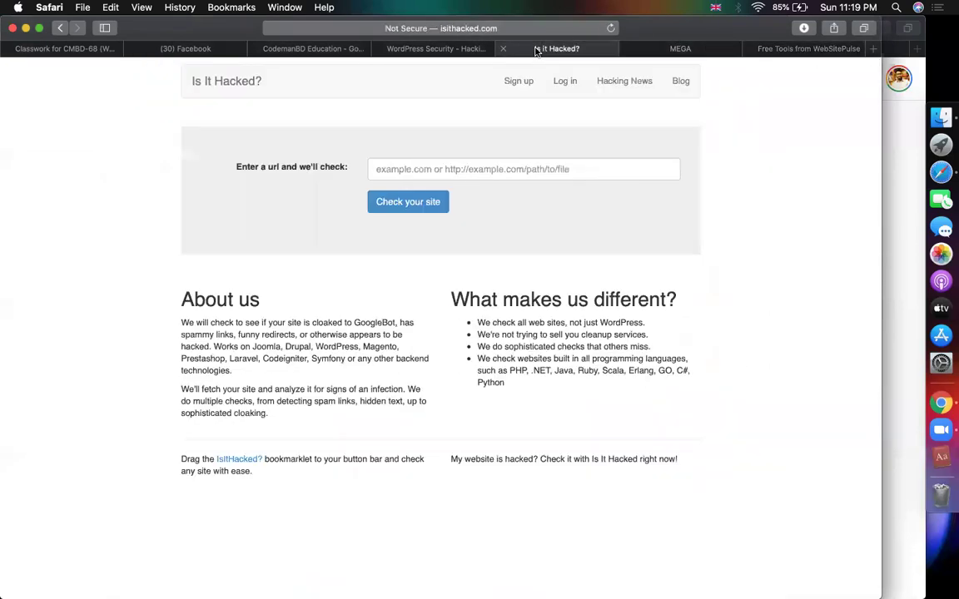
click(425, 163)
text(https://codemanbd.com/hacking/)
key(Return)
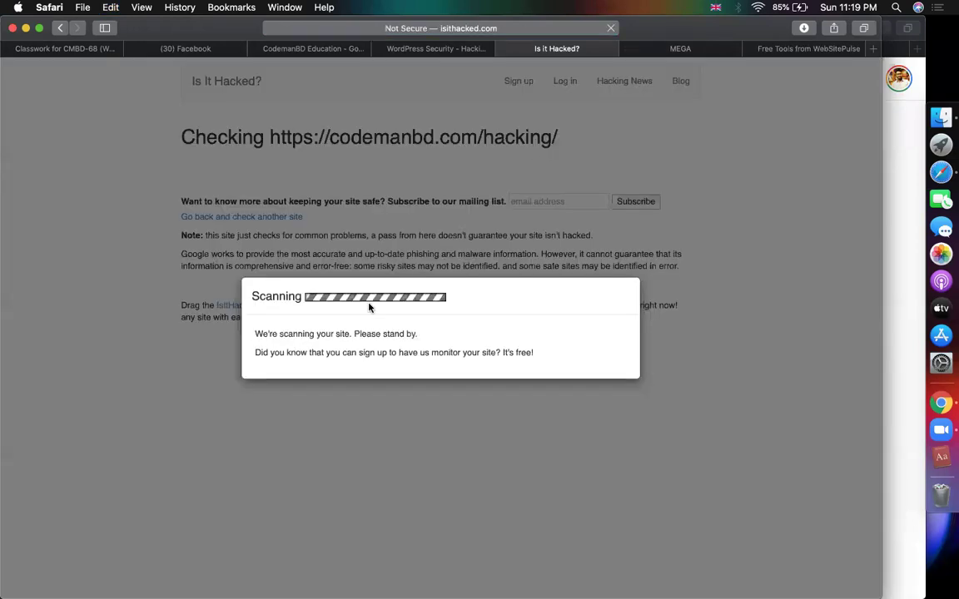
Review the results, then select the checker links B8–B13 in the WordPress Security spreadsheet.
click(749, 49)
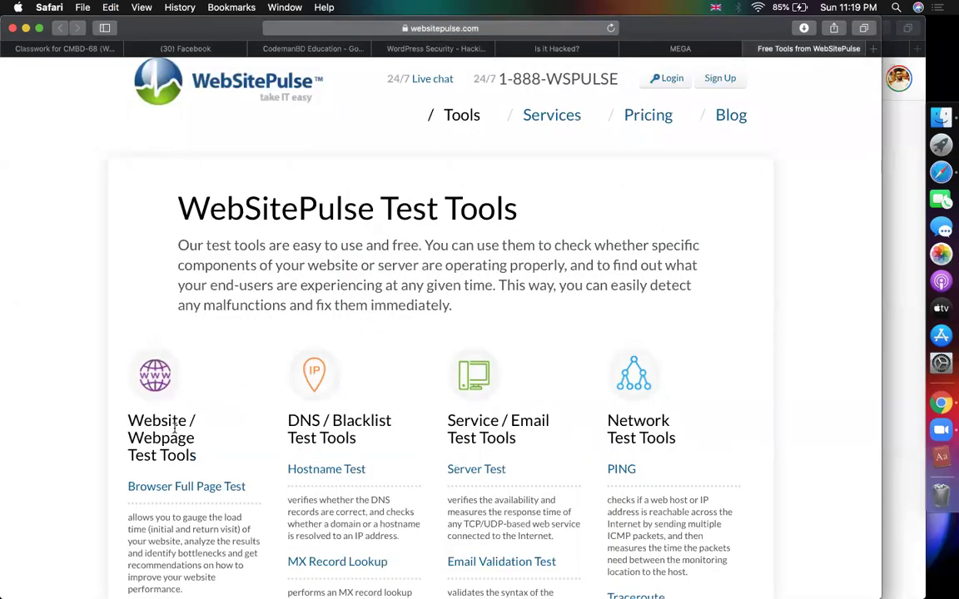
click(147, 486)
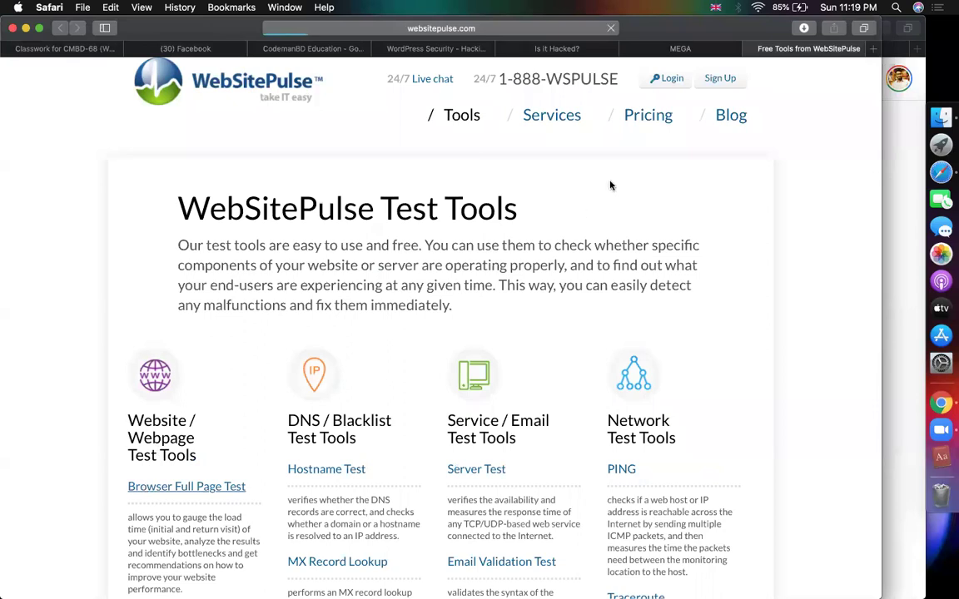
click(624, 52)
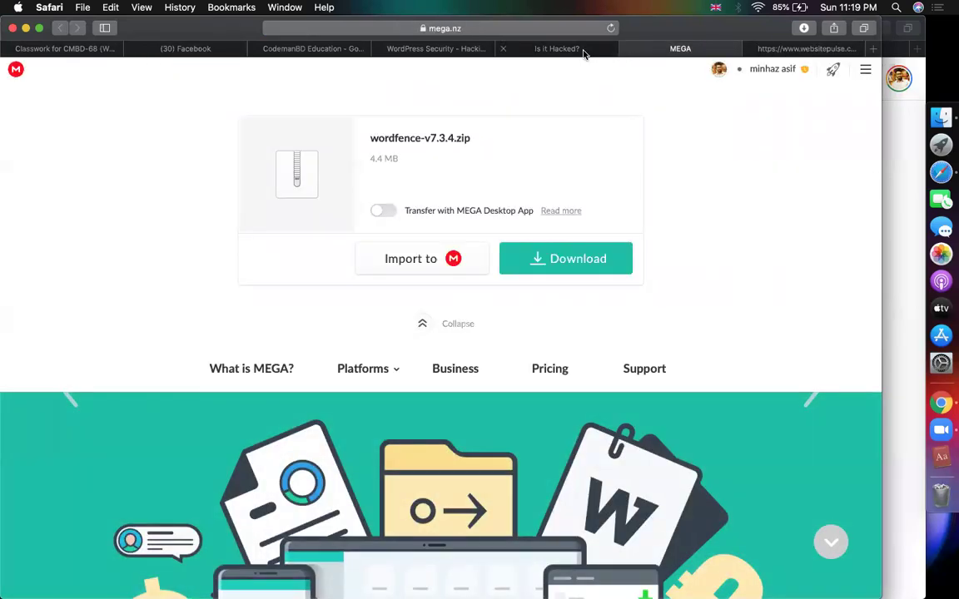
click(585, 50)
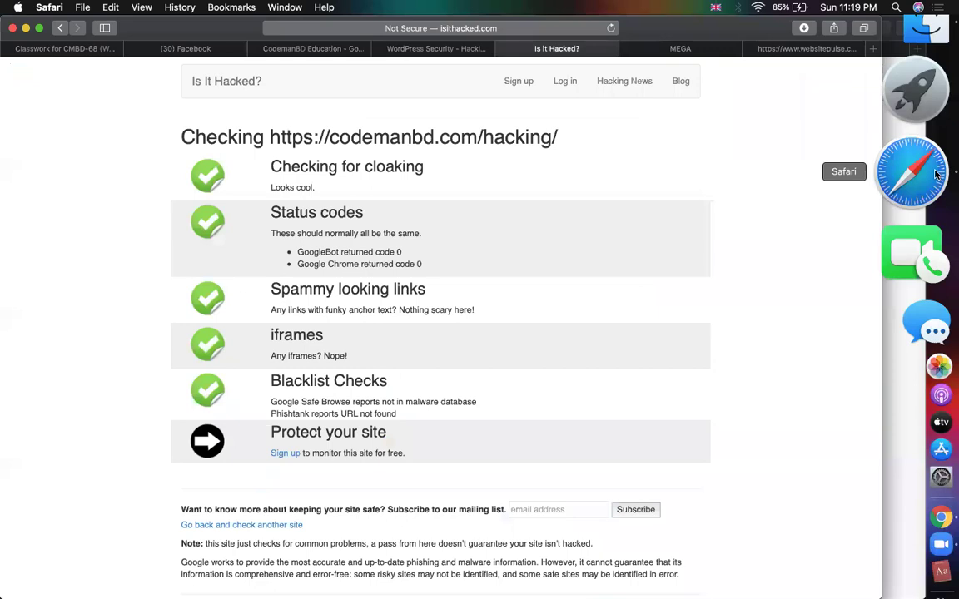
click(926, 410)
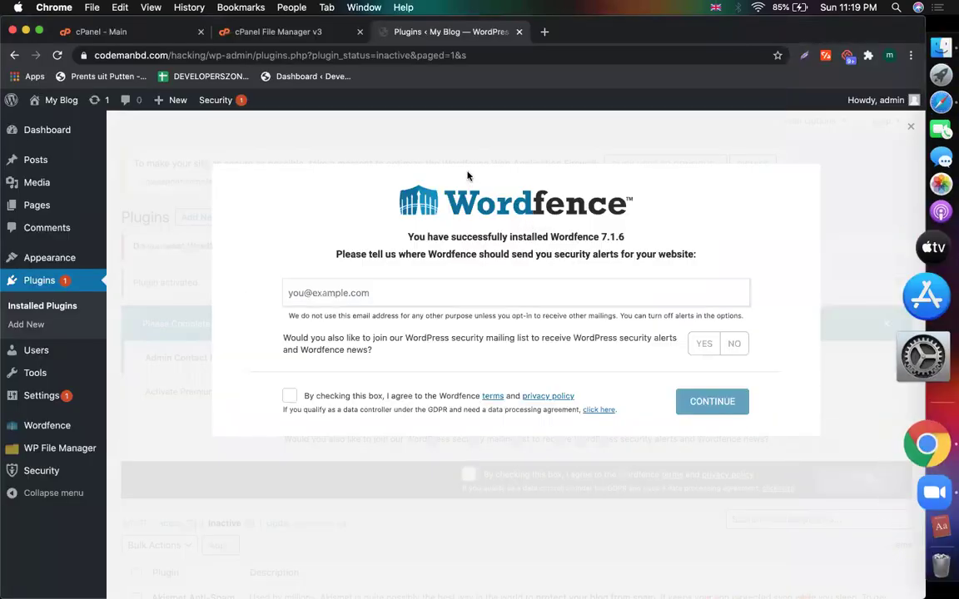
click(920, 180)
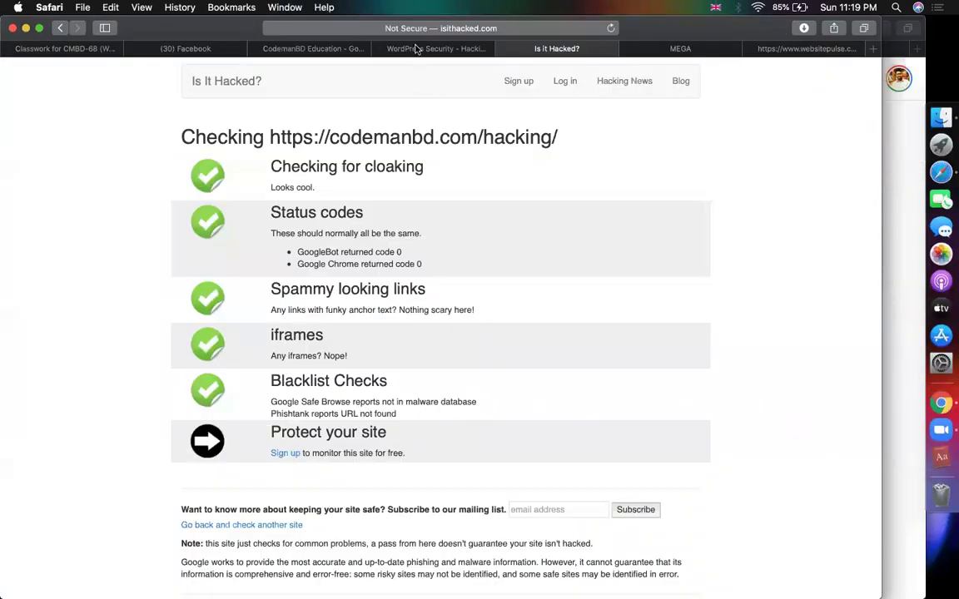
click(379, 48)
click(171, 278)
shift+click(180, 357)
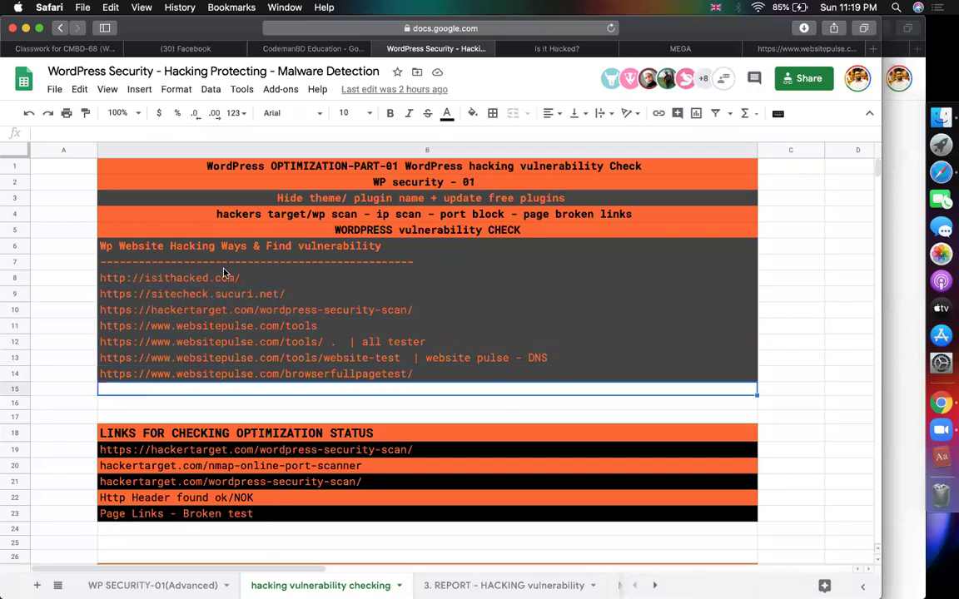
Review the hackertarget, nmap and WordPress security scan links in rows 19–21.
shift+click(104, 376)
click(104, 376)
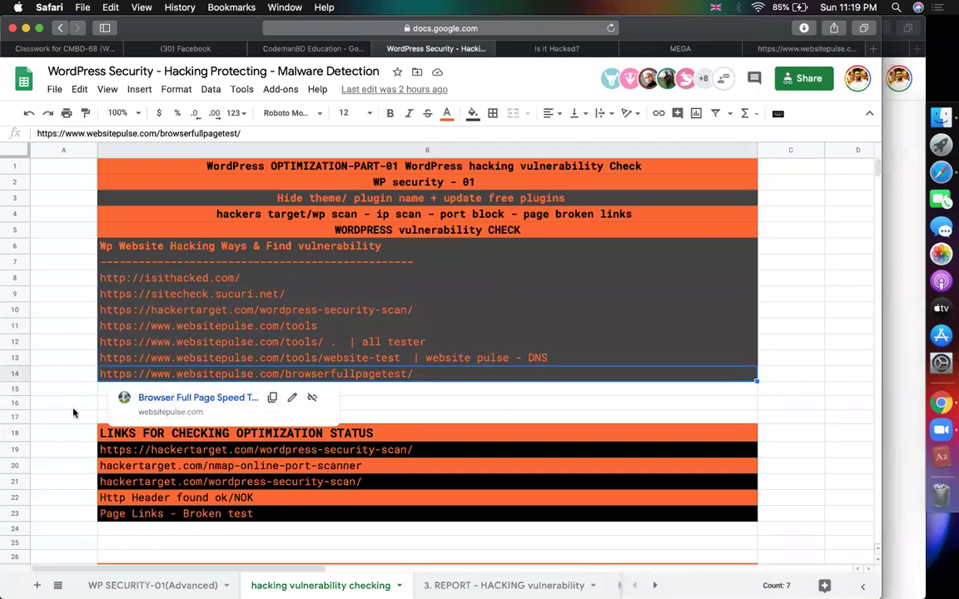
click(66, 416)
scroll(240, 254, down, 5)
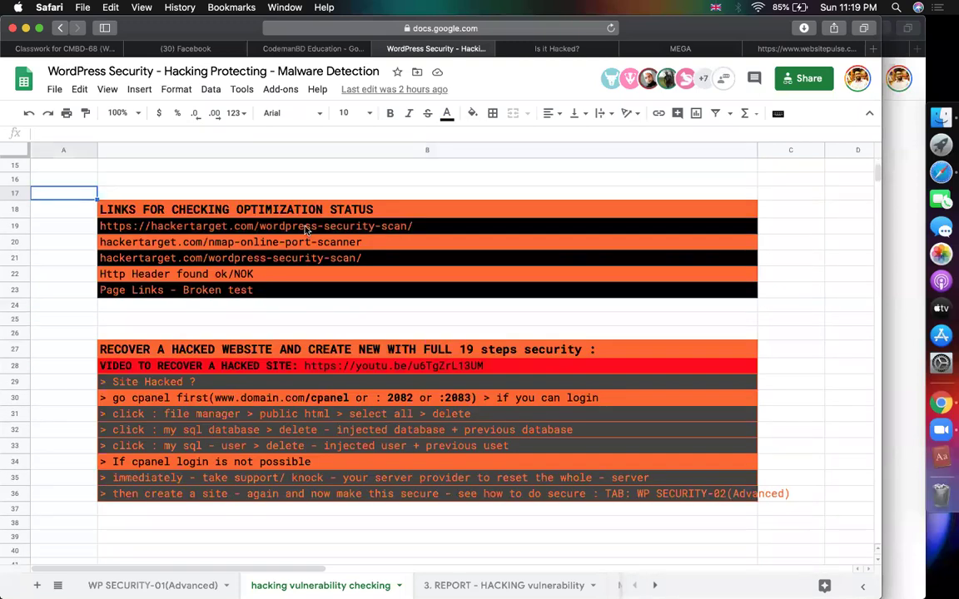
click(307, 225)
click(255, 247)
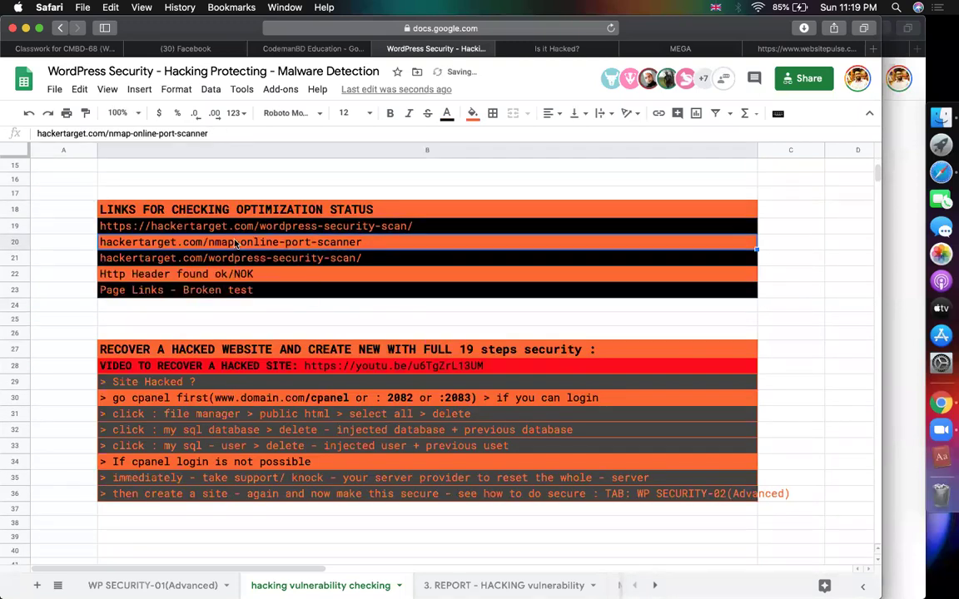
click(287, 258)
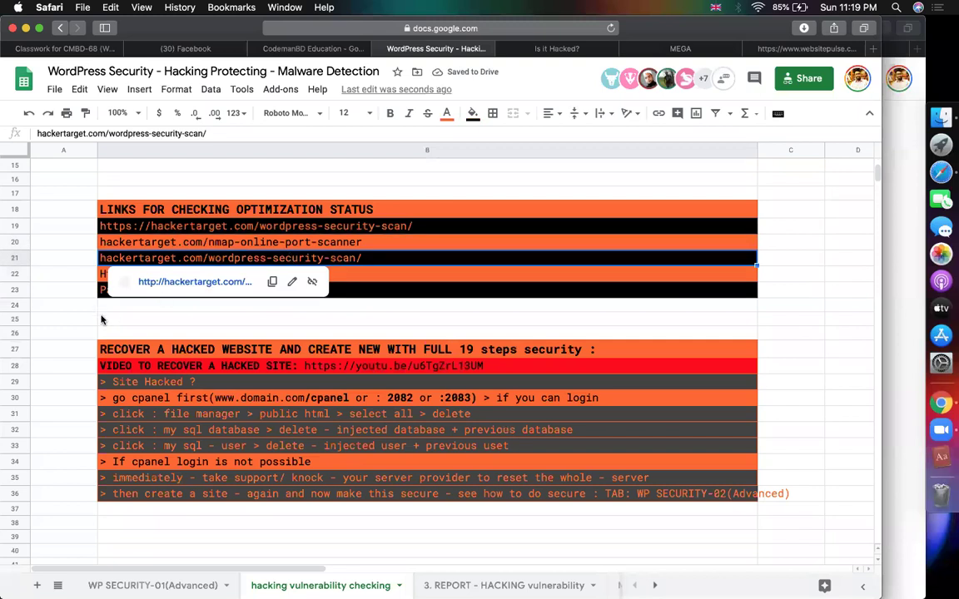
click(100, 320)
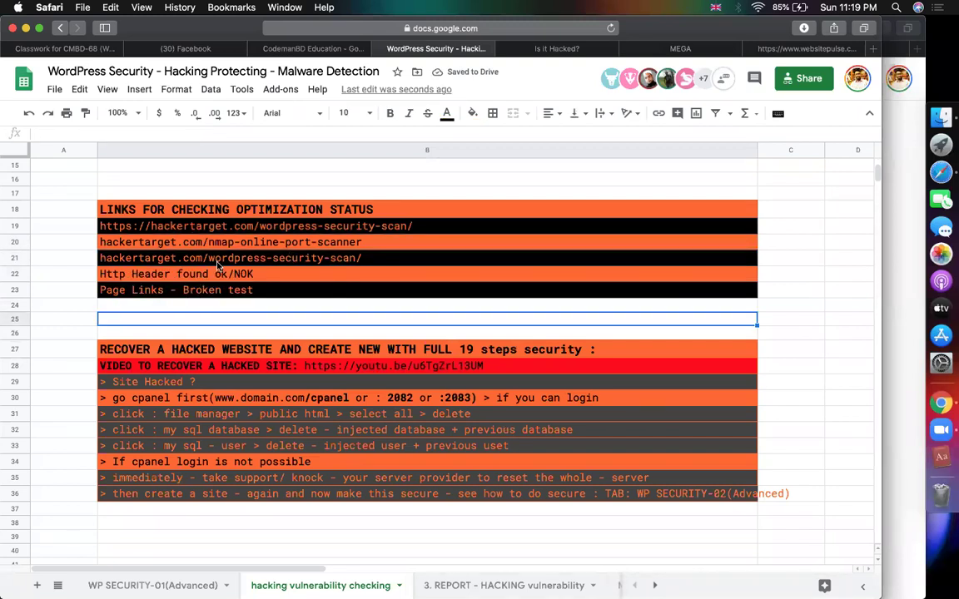
Review the Site Hacked ? and cPanel login notes in rows 29–30, selecting cells B24–B26.
scroll(224, 283, down, 3)
click(175, 293)
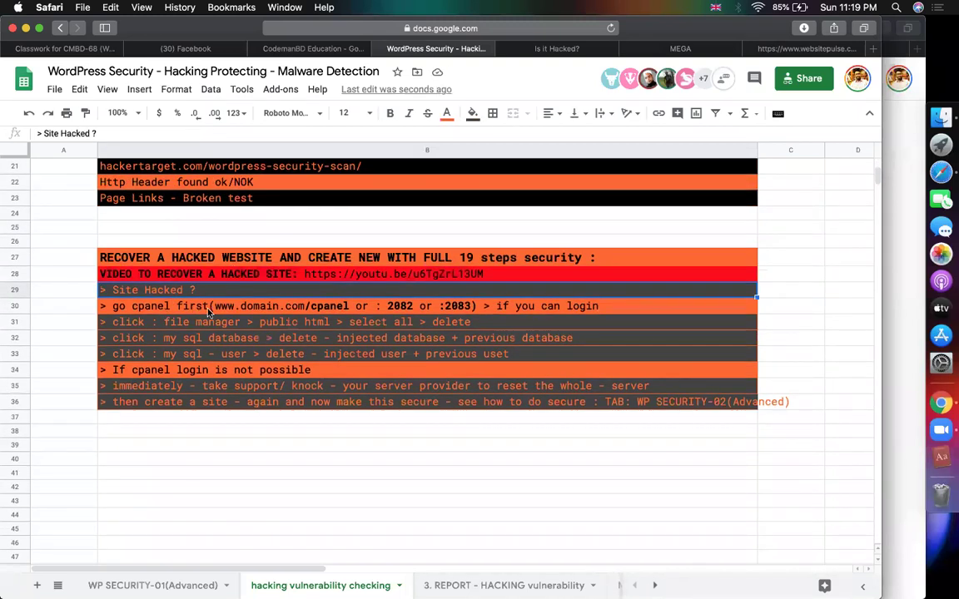
click(209, 310)
click(273, 473)
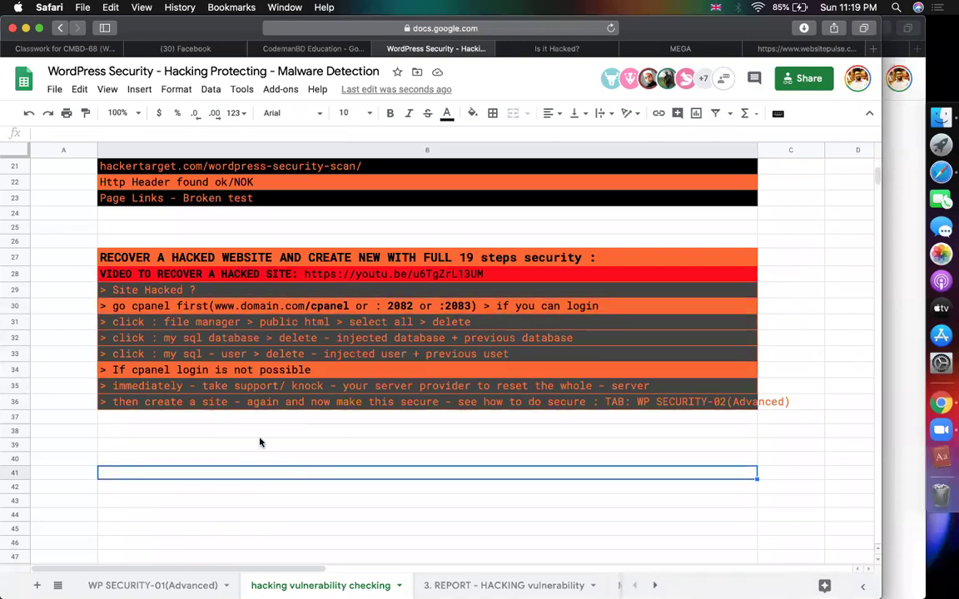
click(459, 233)
click(416, 218)
click(450, 226)
click(405, 212)
click(455, 229)
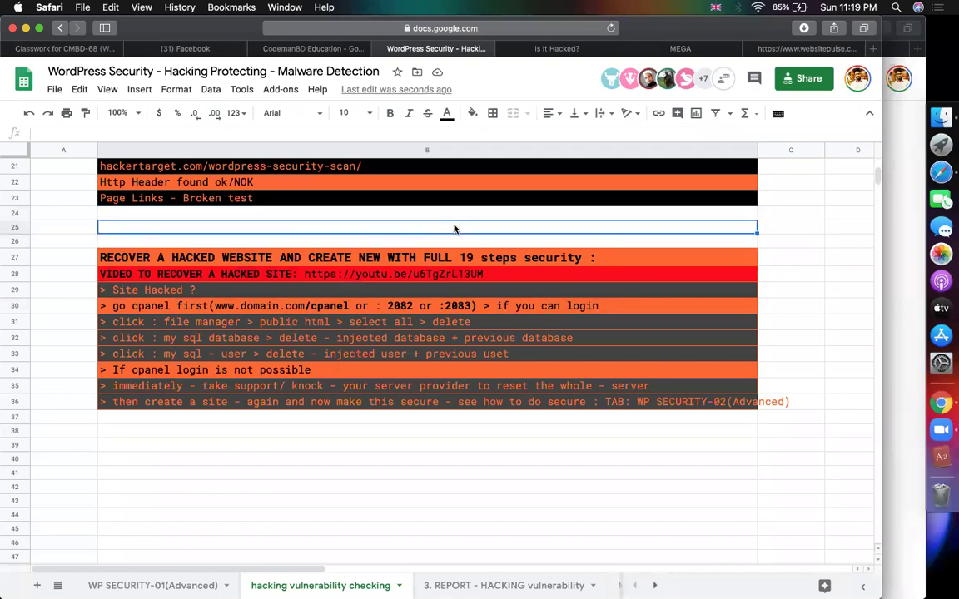
click(502, 216)
click(481, 227)
click(475, 214)
click(466, 230)
click(559, 217)
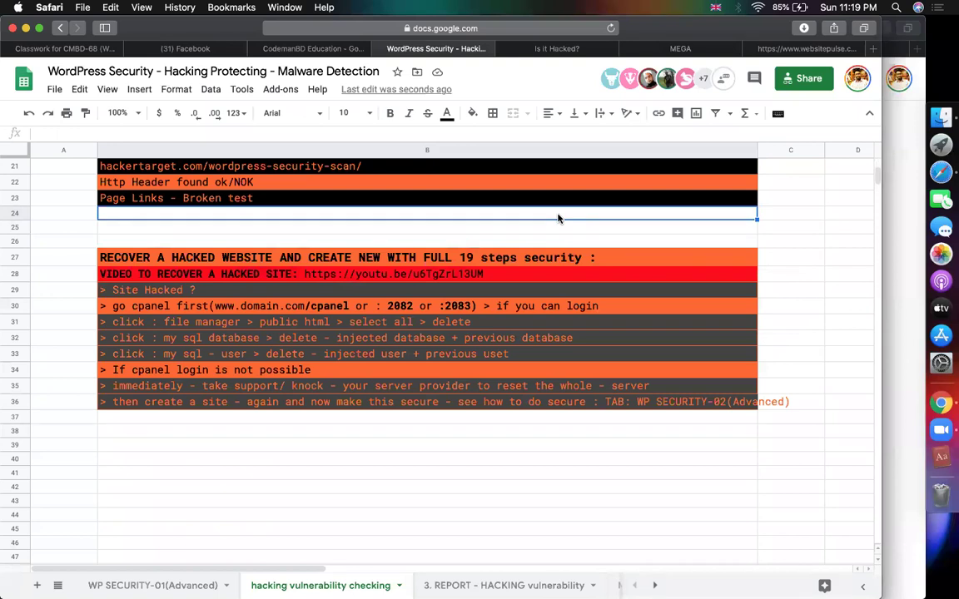
click(504, 227)
click(510, 242)
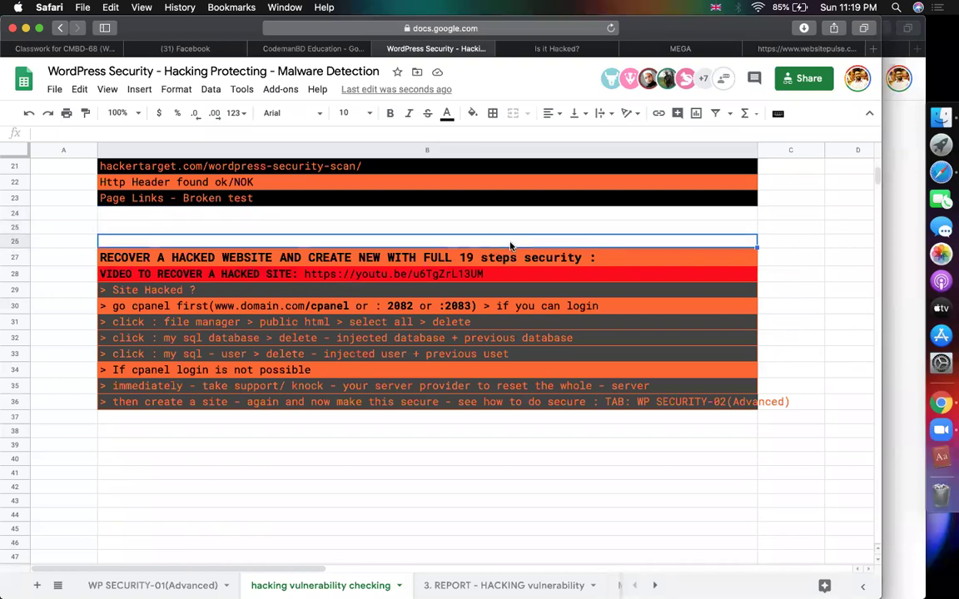
click(537, 230)
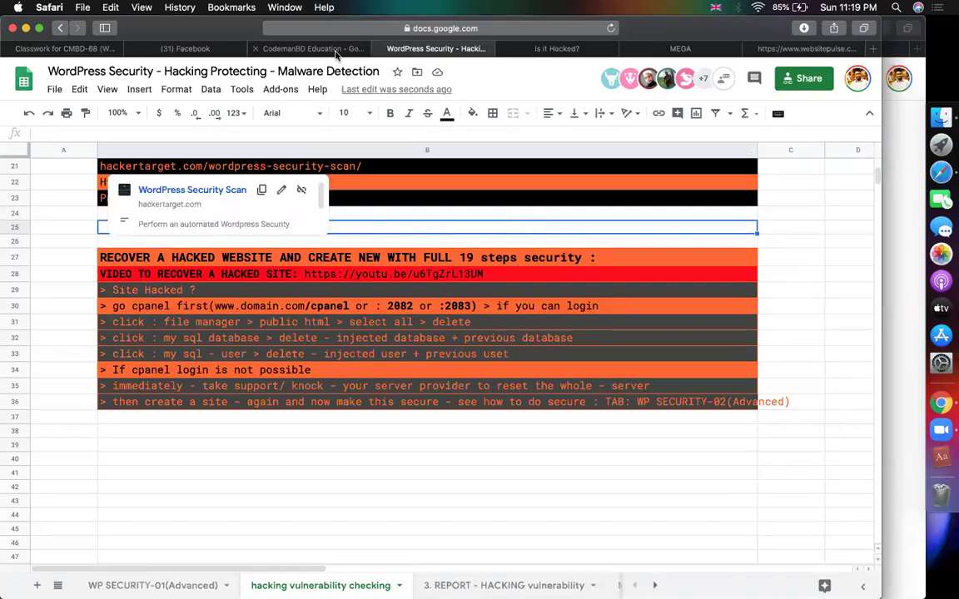
Return to the spreadsheet and open the WP SECURITY-01(Advanced) sheet.
click(312, 48)
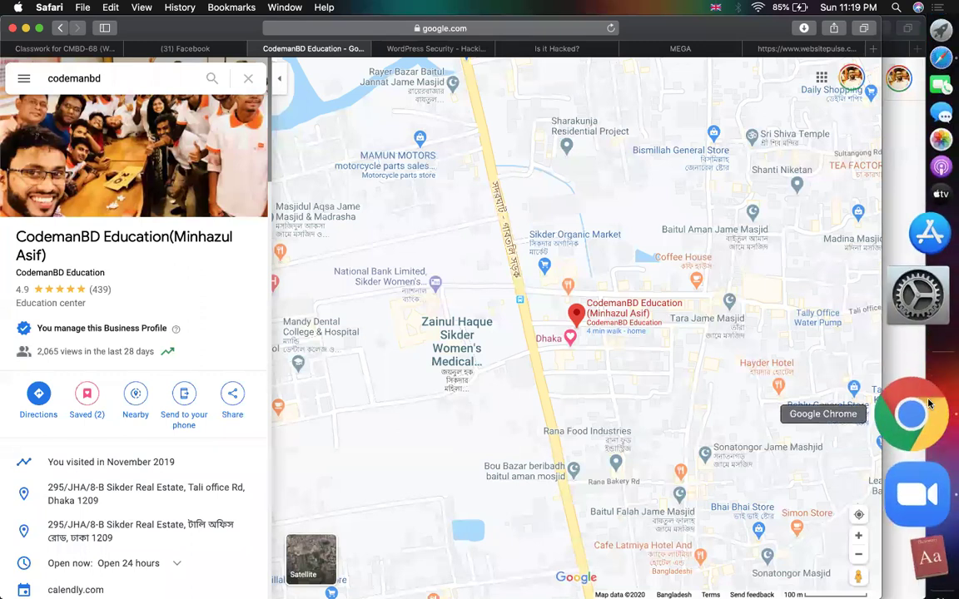
click(941, 402)
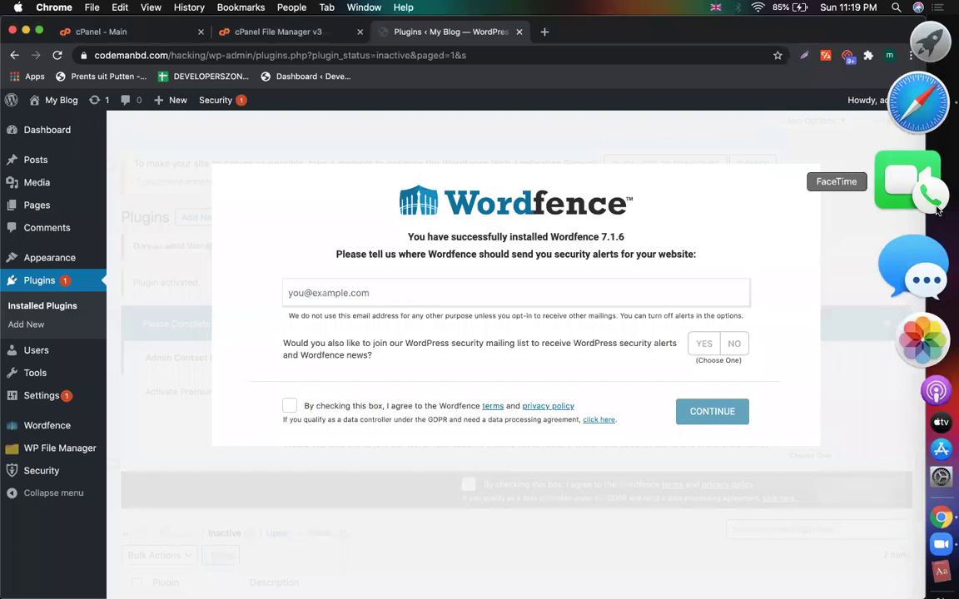
click(911, 161)
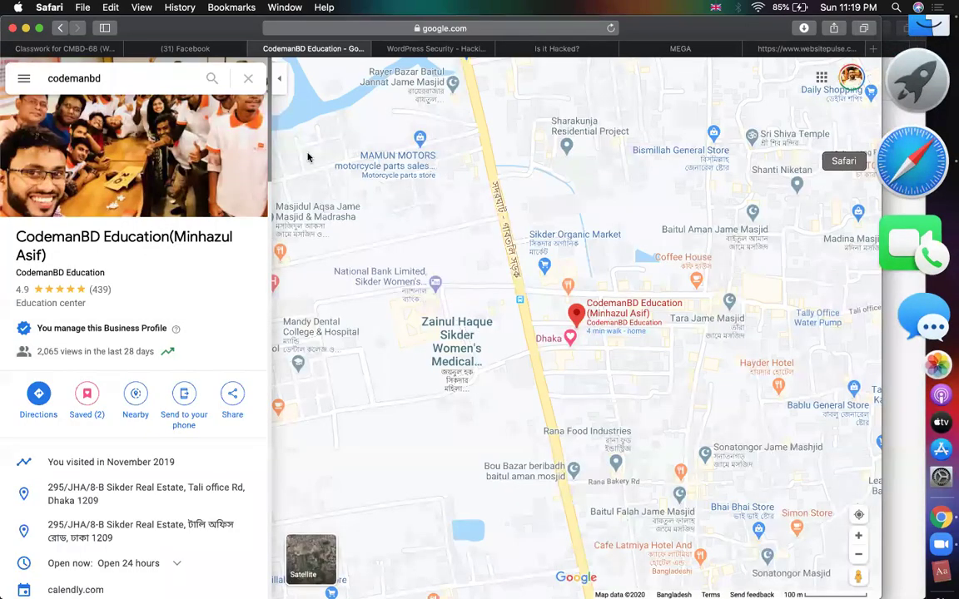
click(419, 47)
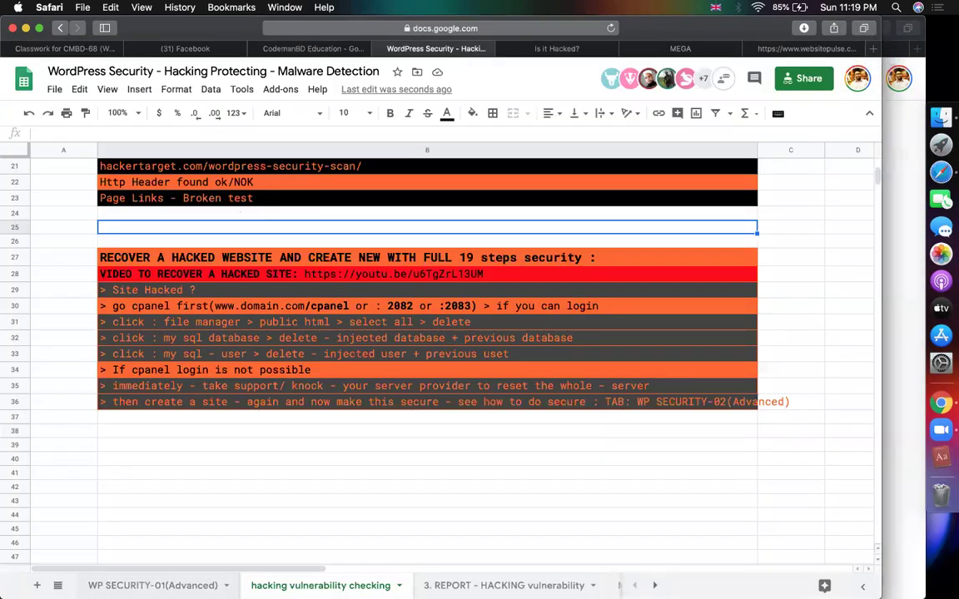
click(152, 585)
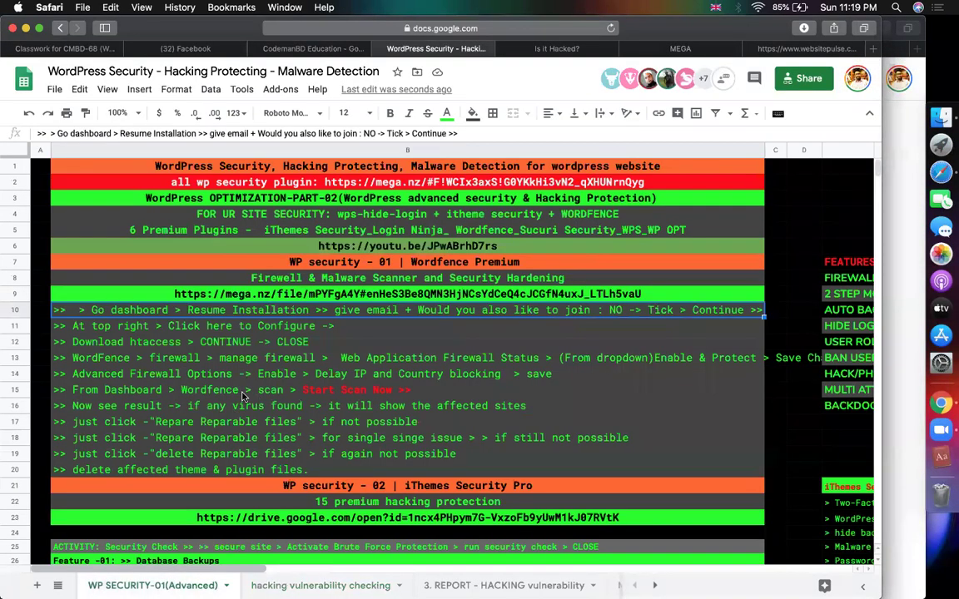
Enter the alert e-mail, decline the mailing list, accept the terms, and continue to the dashboard.
double_click(156, 313)
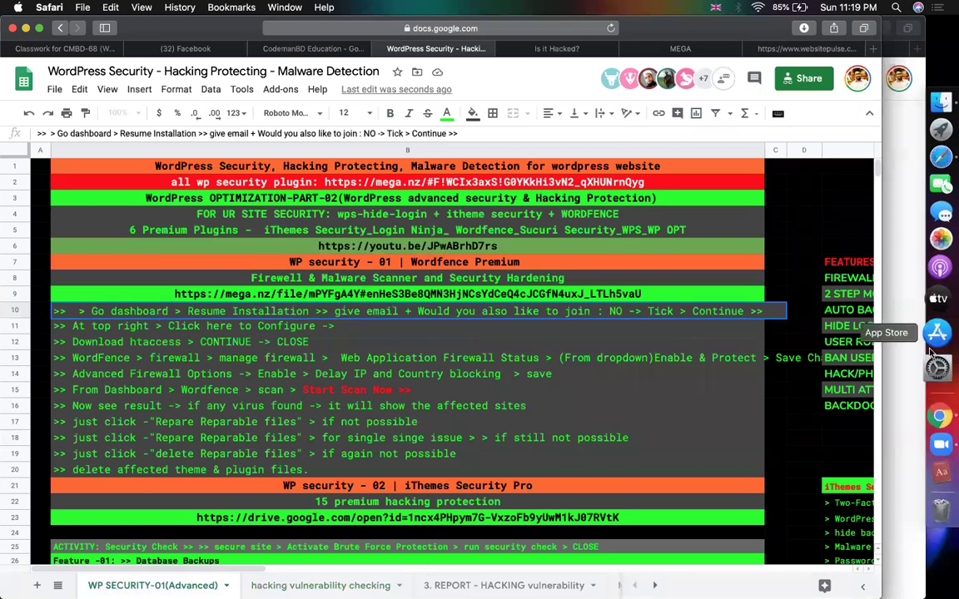
click(920, 408)
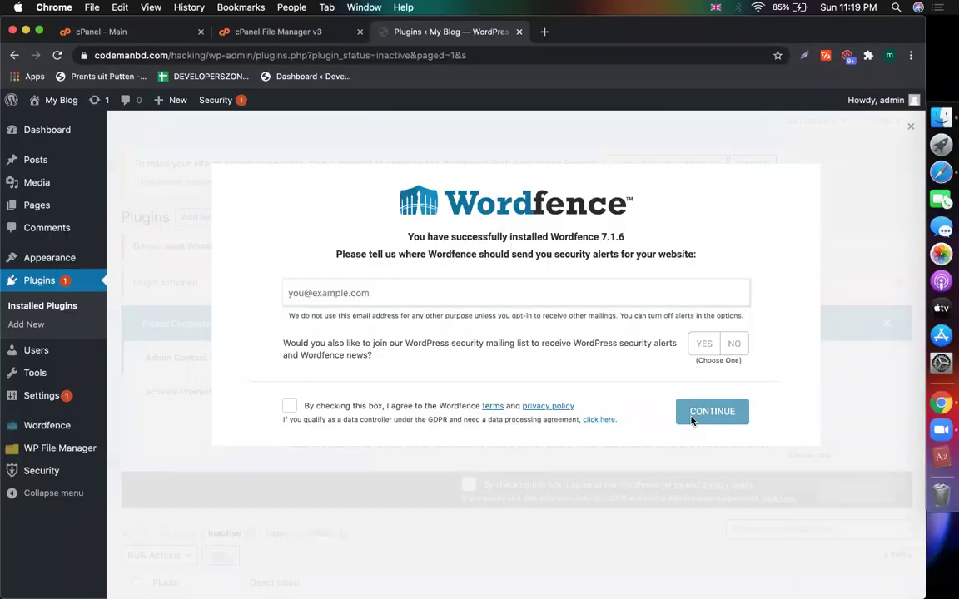
click(299, 406)
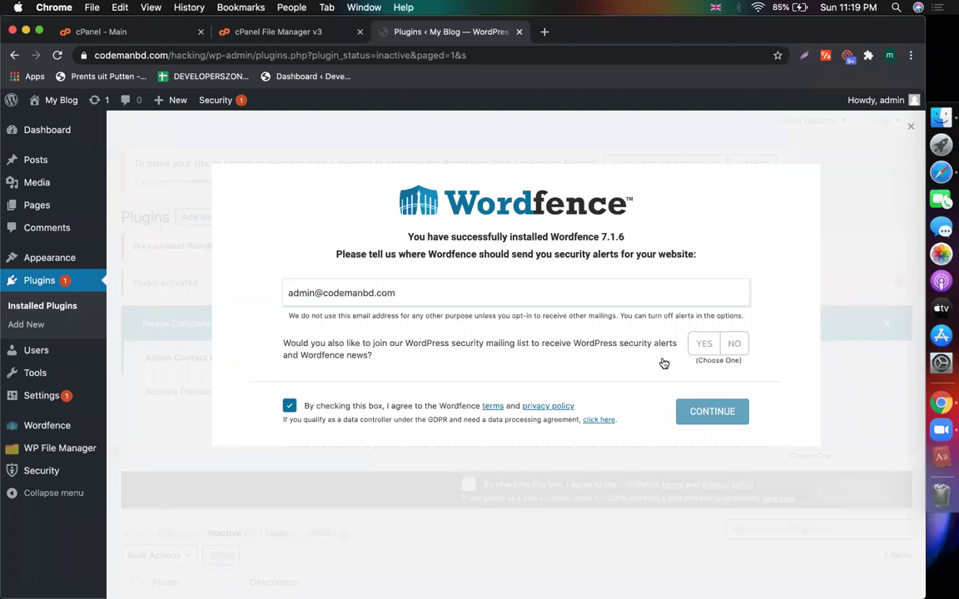
click(701, 349)
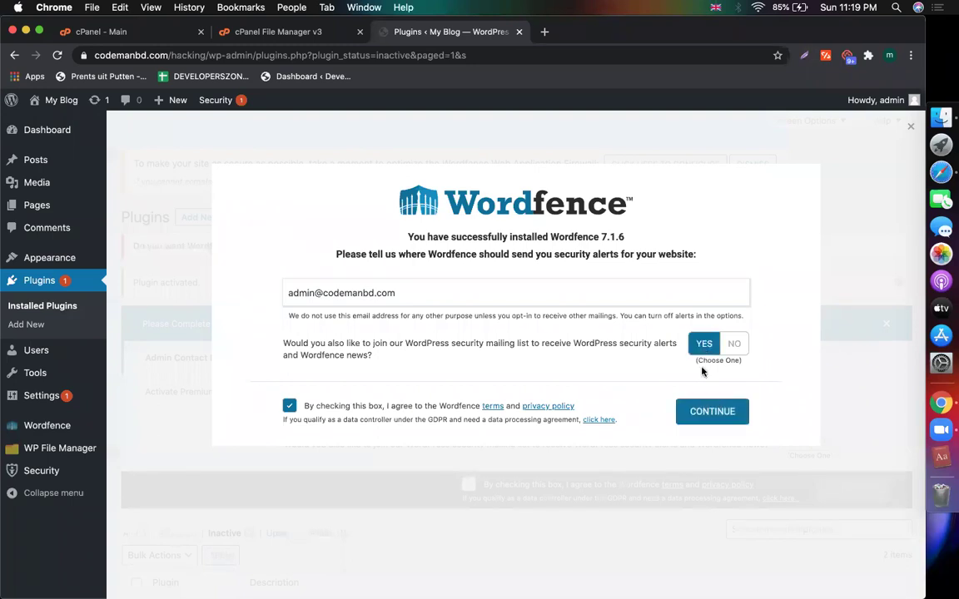
click(733, 350)
click(712, 410)
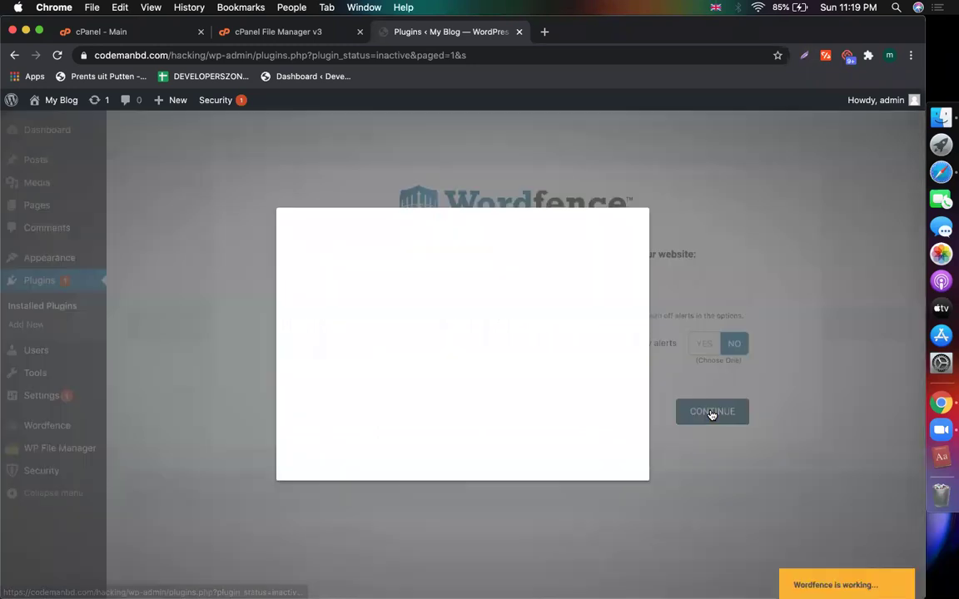
click(482, 401)
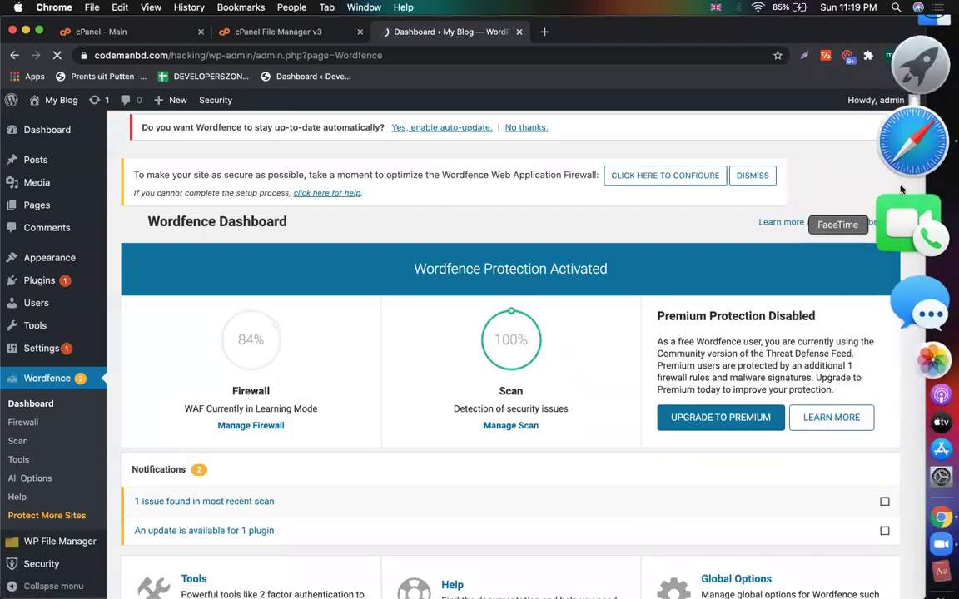
Highlight the row 10 and row 11 instructions in the WP SECURITY-01(Advanced) sheet.
click(910, 184)
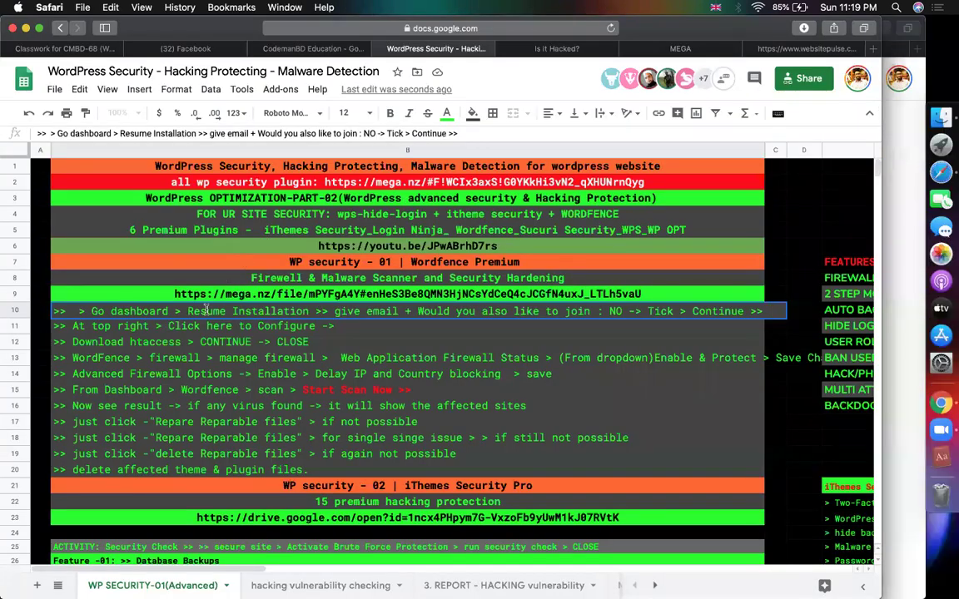
click(370, 312)
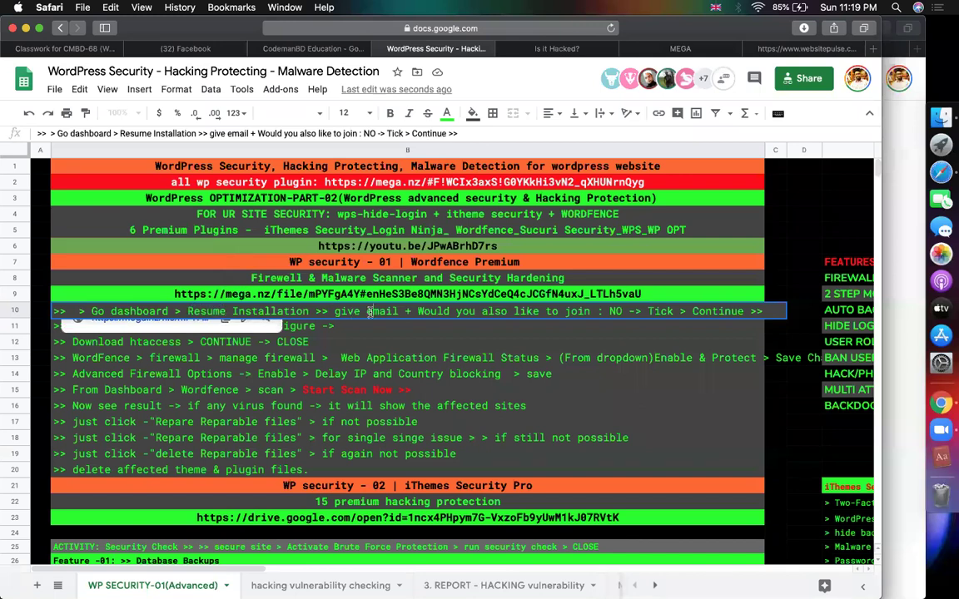
drag(591, 313, 743, 312)
click(104, 328)
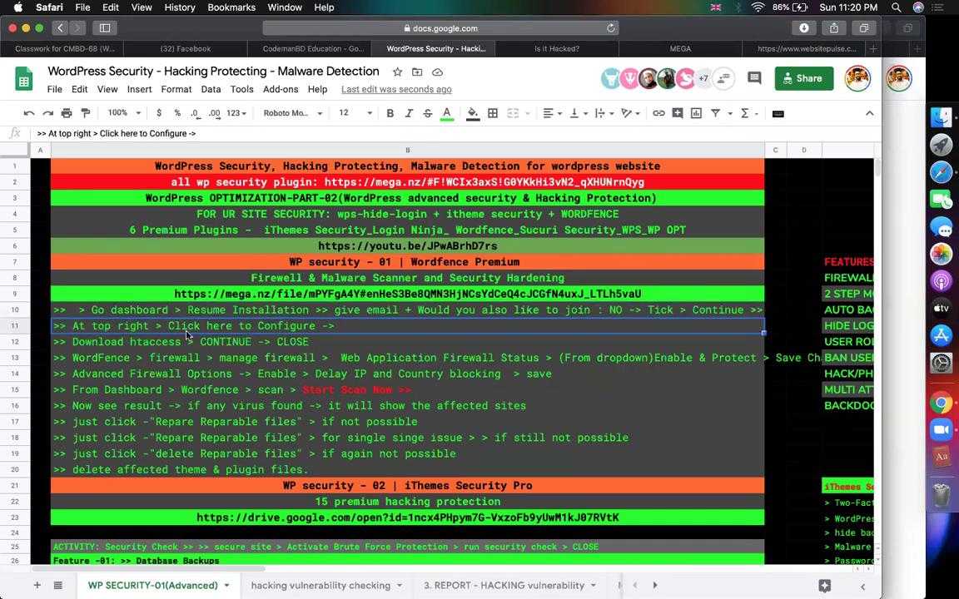
double_click(173, 327)
drag(173, 327, 616, 322)
Dismiss the dashboard tour and start the firewall optimization via Click Here to Configure.
click(936, 407)
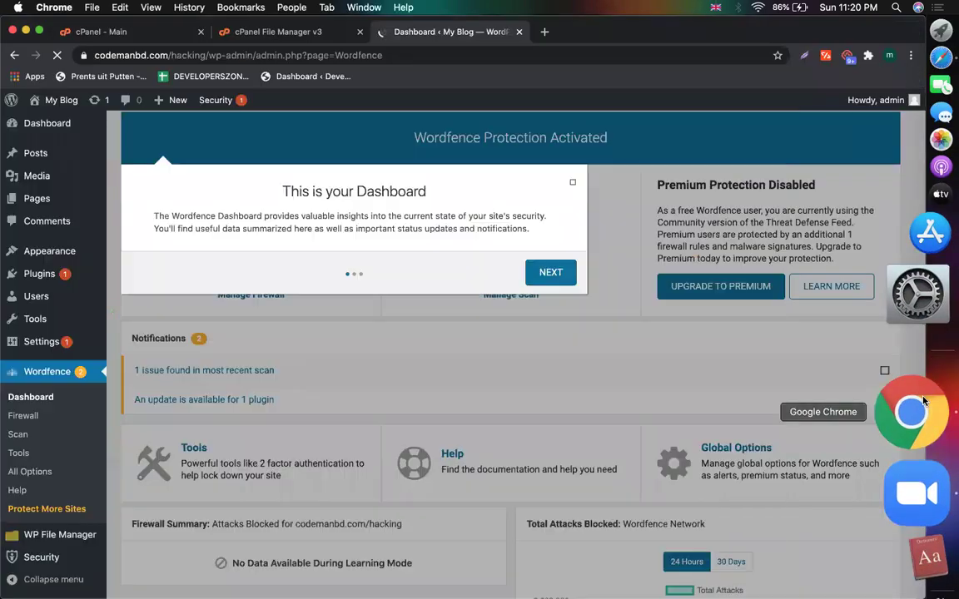
click(571, 182)
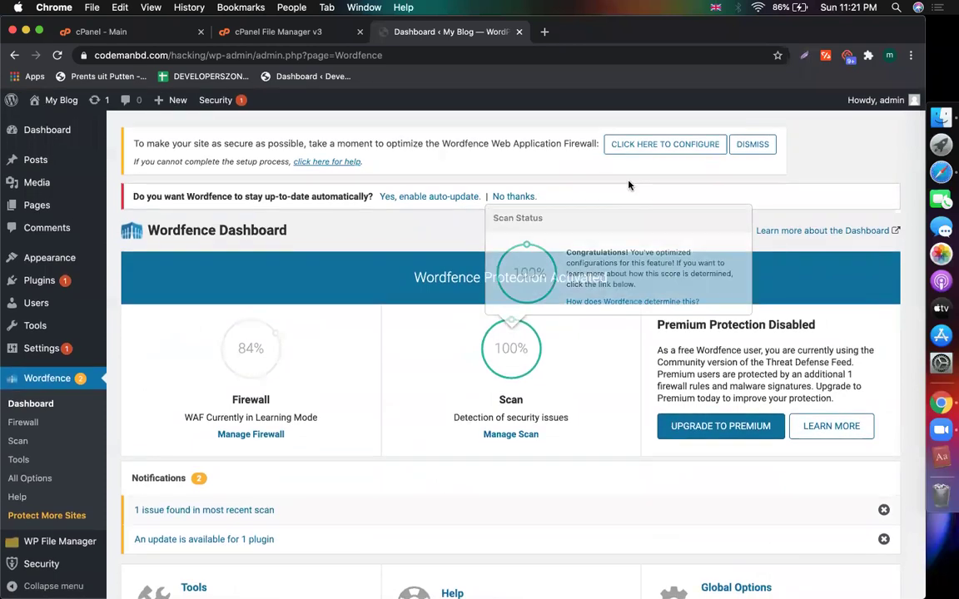
click(626, 149)
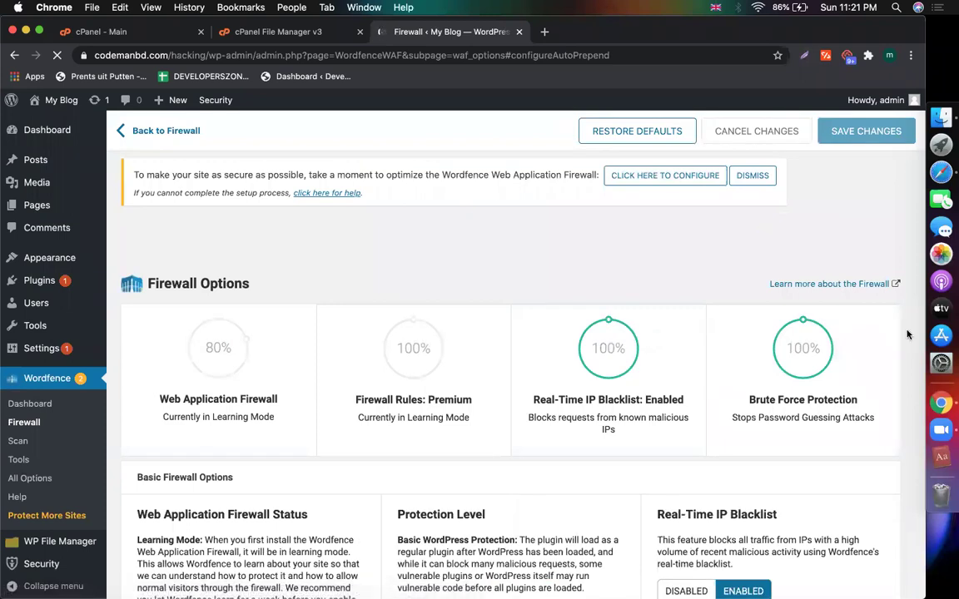
Highlight the Download htaccess step in row 12, then return to the optimization dialog.
click(907, 176)
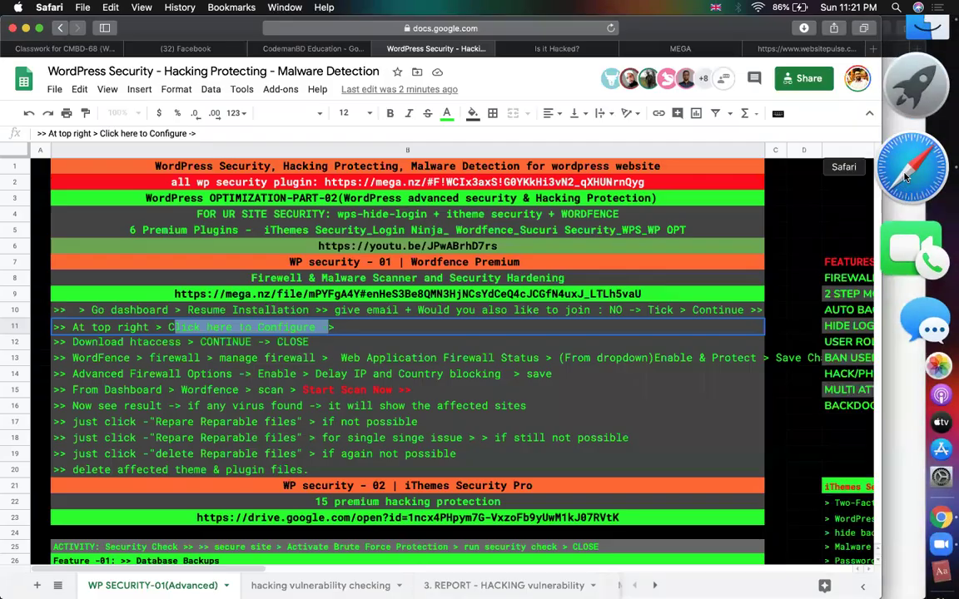
click(143, 348)
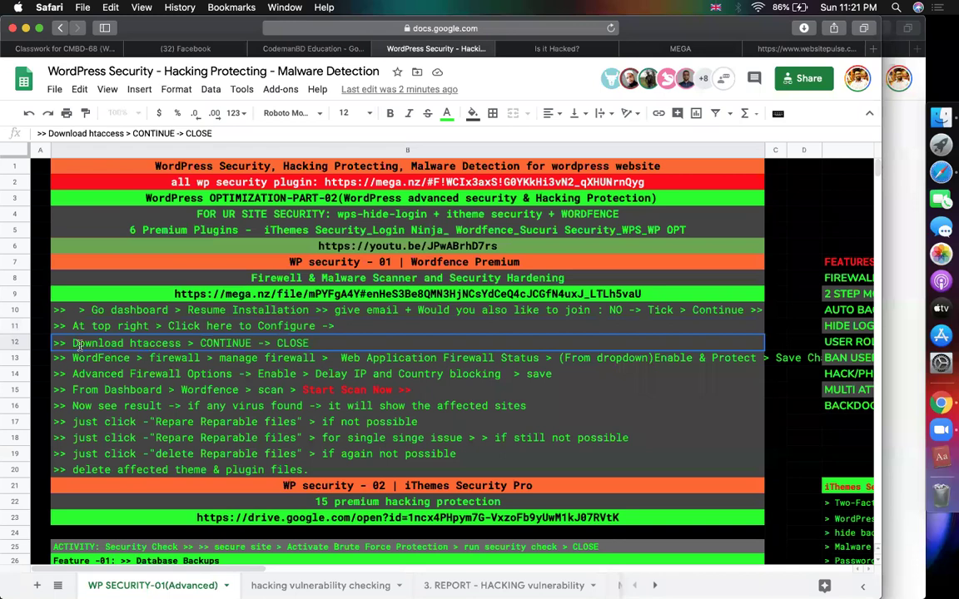
drag(99, 345, 646, 344)
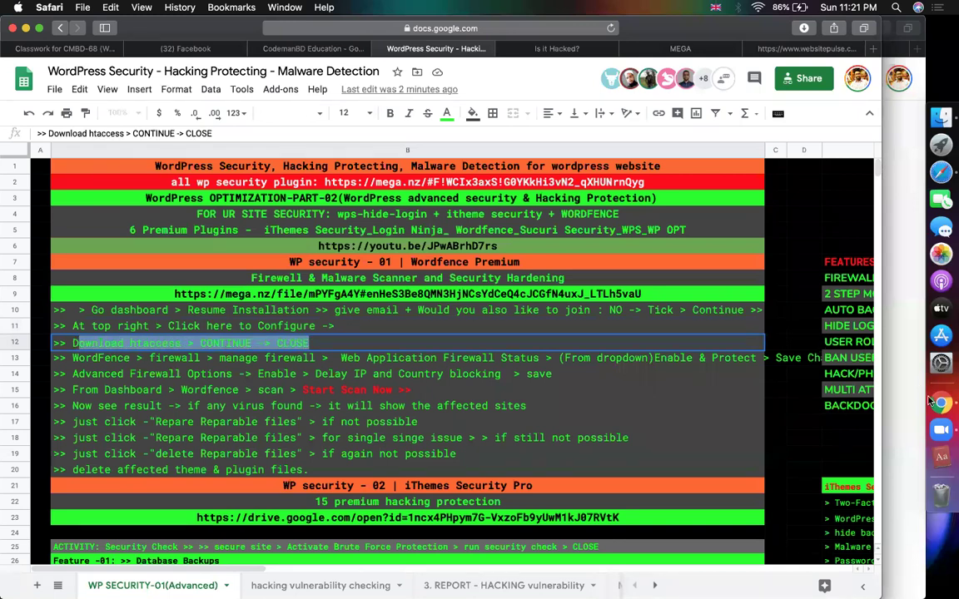
click(938, 402)
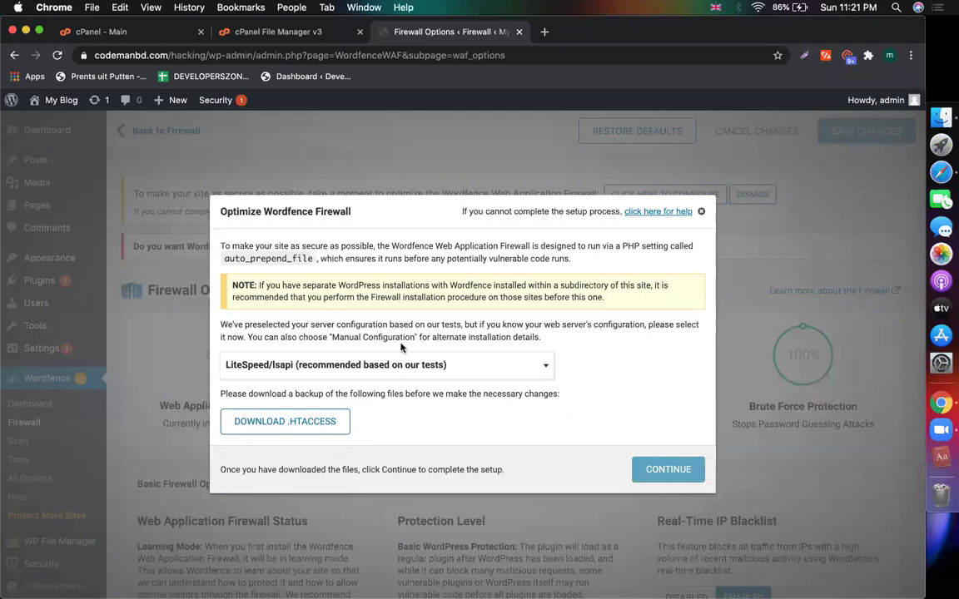
Download the .htaccess backup, continue, and close the Installation Successful message.
click(309, 422)
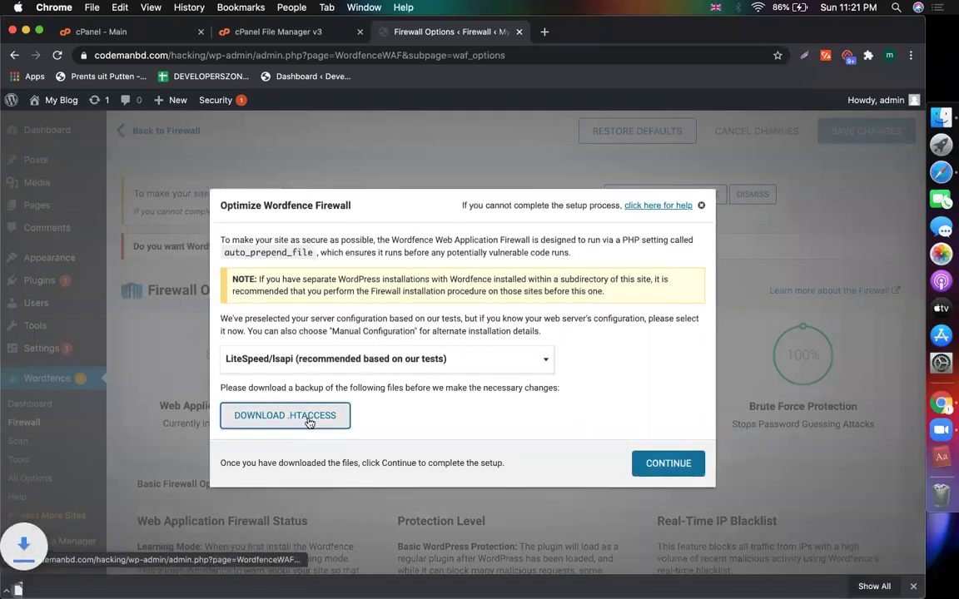
click(657, 463)
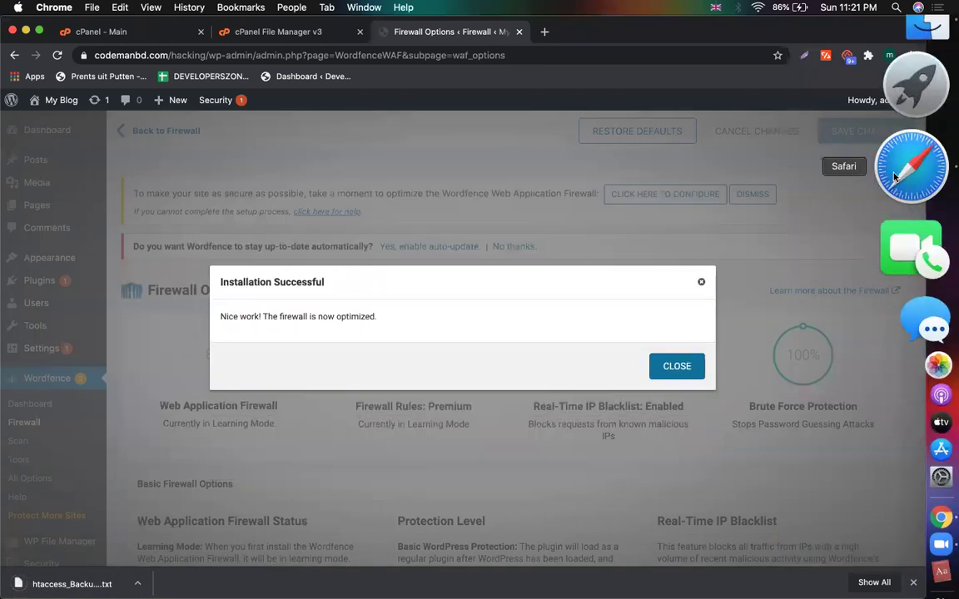
click(679, 366)
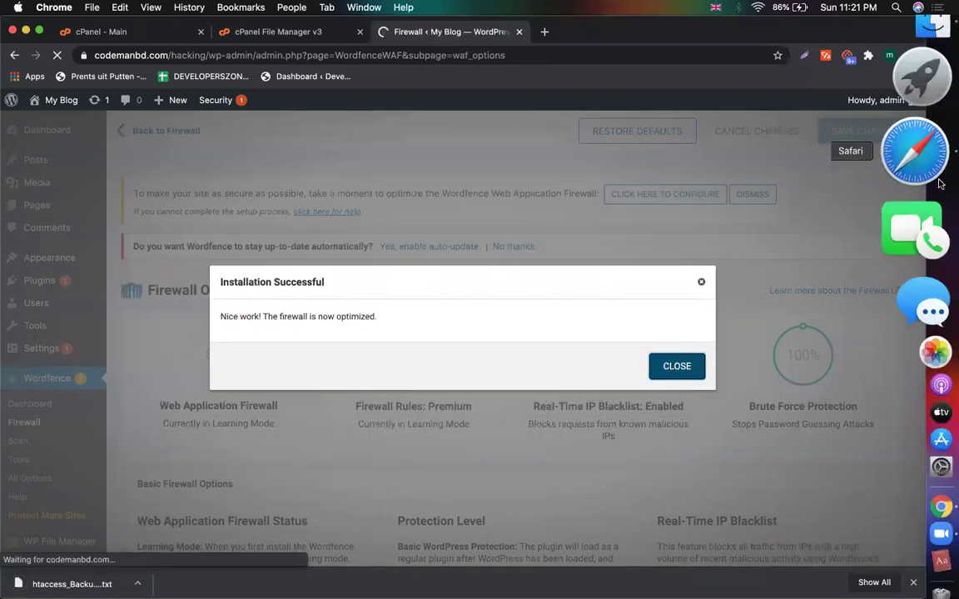
Highlight the firewall > manage firewall instruction in row 13, then return to Firewall Options.
click(940, 181)
double_click(137, 358)
drag(137, 359, 322, 359)
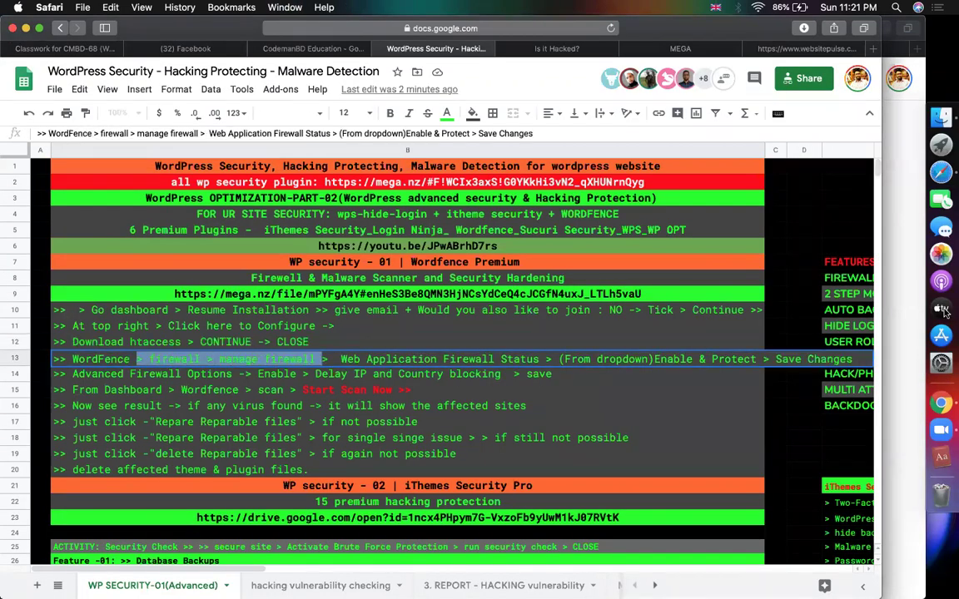
click(911, 401)
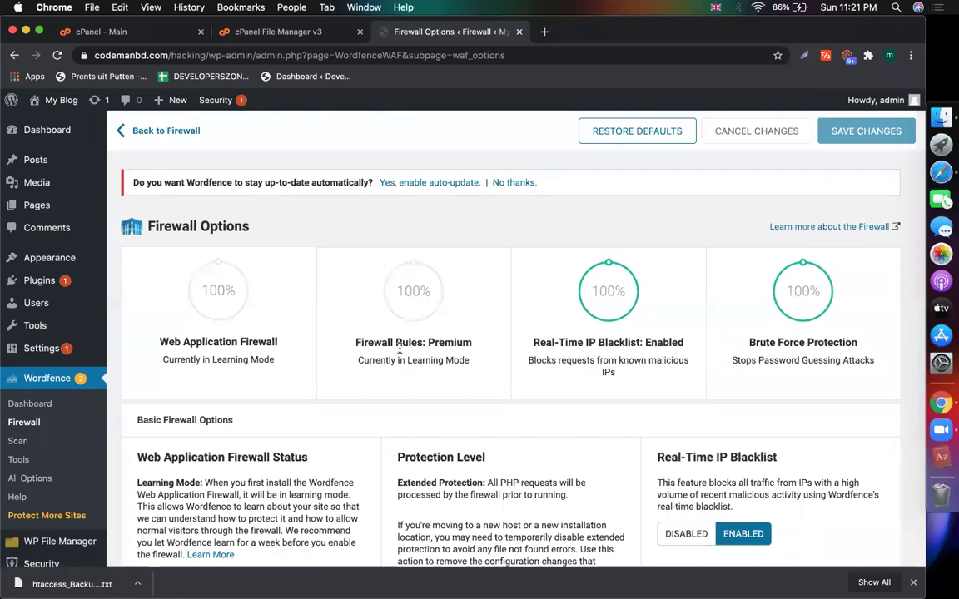
Open the main Wordfence Firewall page and click through its tour to GOT IT.
key(super+f)
text(manage)
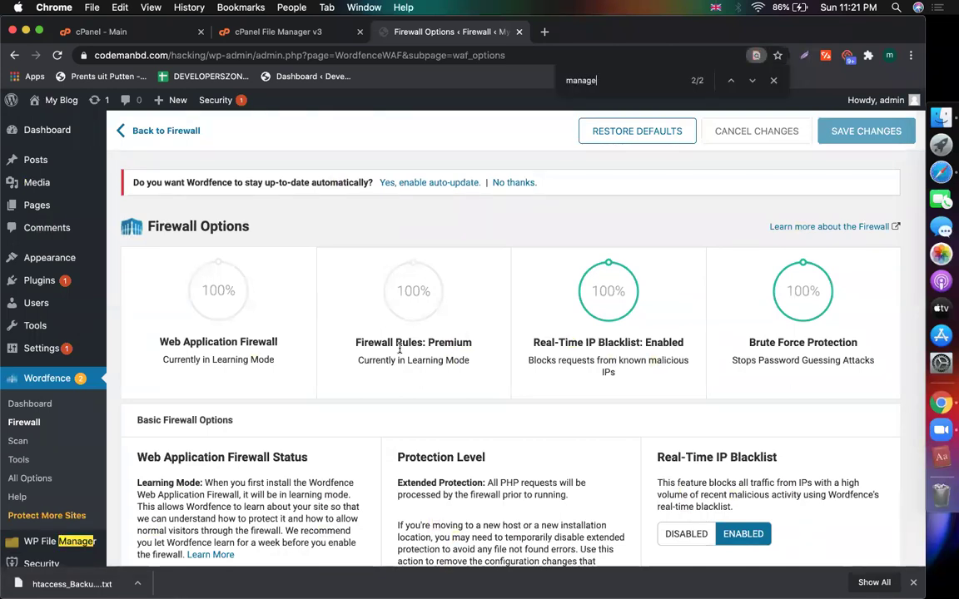
scroll(561, 456, down, 5)
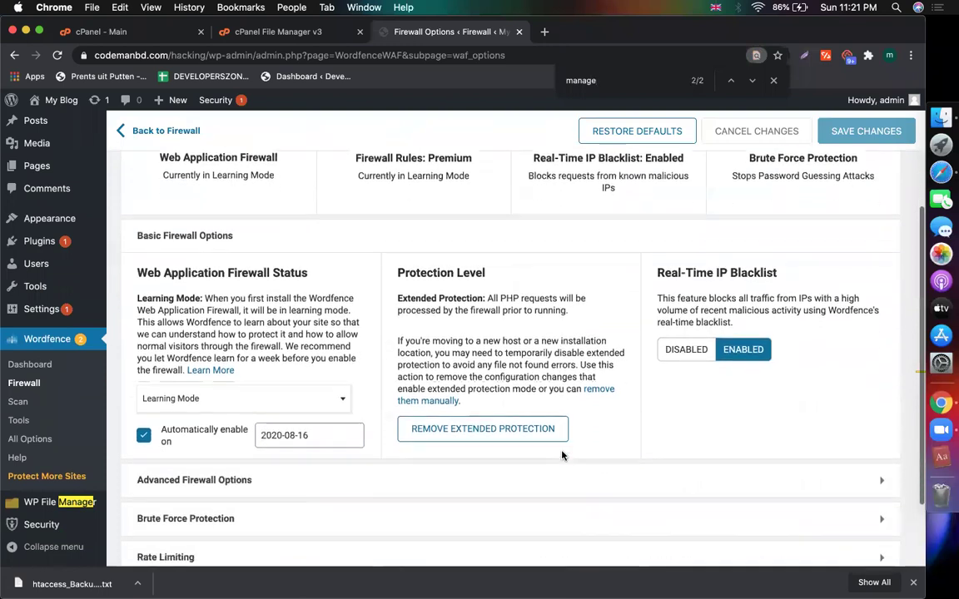
scroll(563, 453, down, 2)
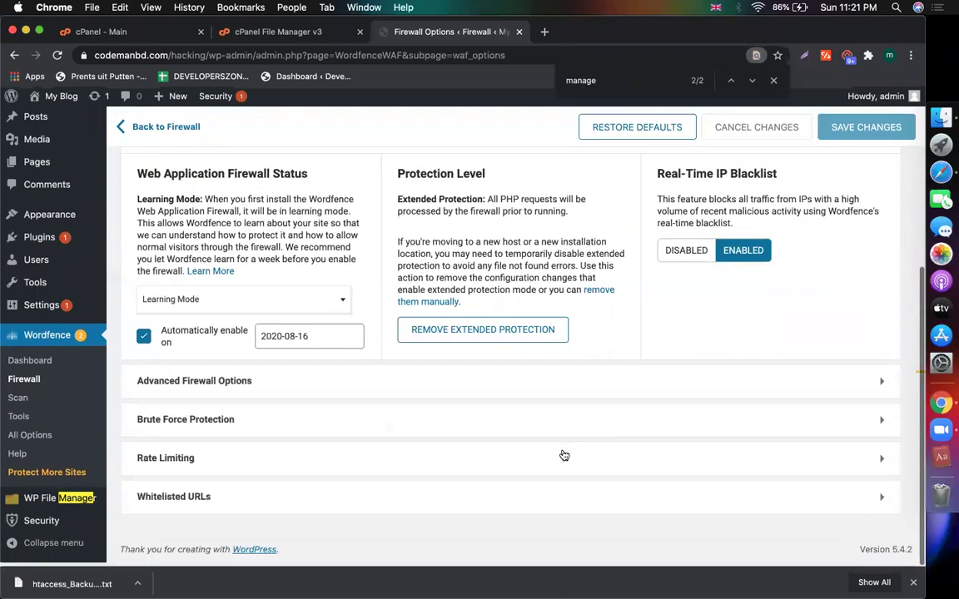
scroll(533, 441, up, 10)
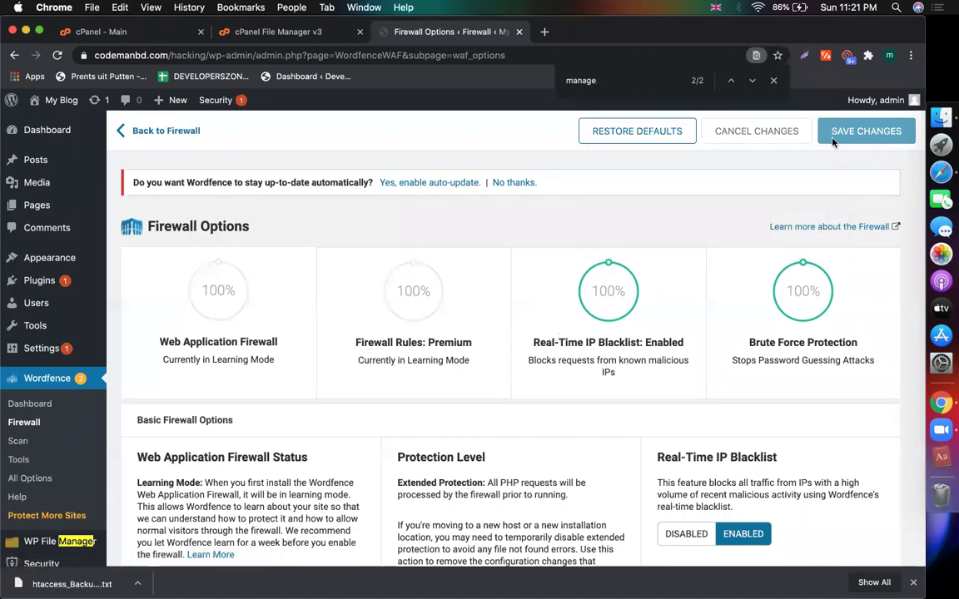
click(22, 426)
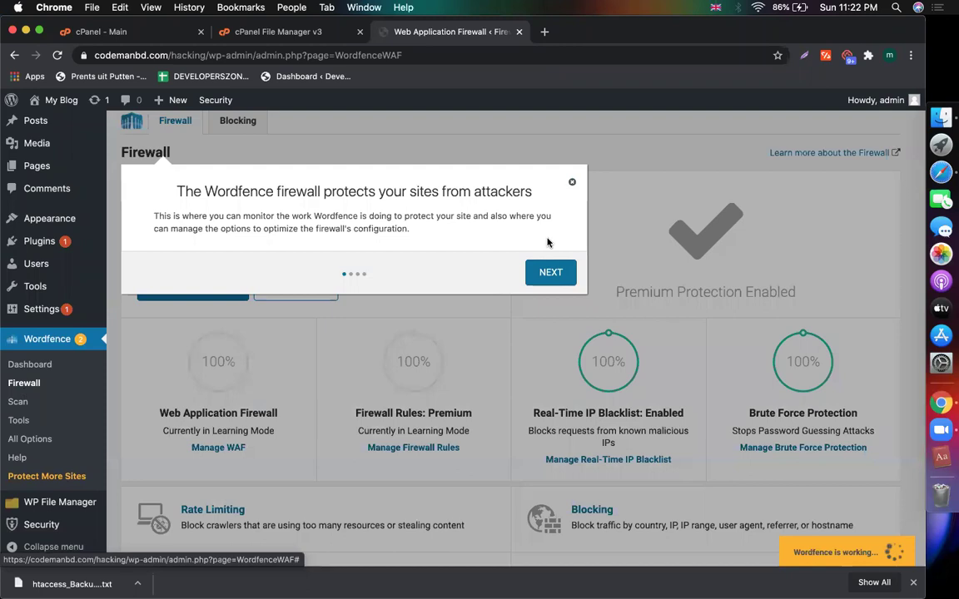
click(549, 273)
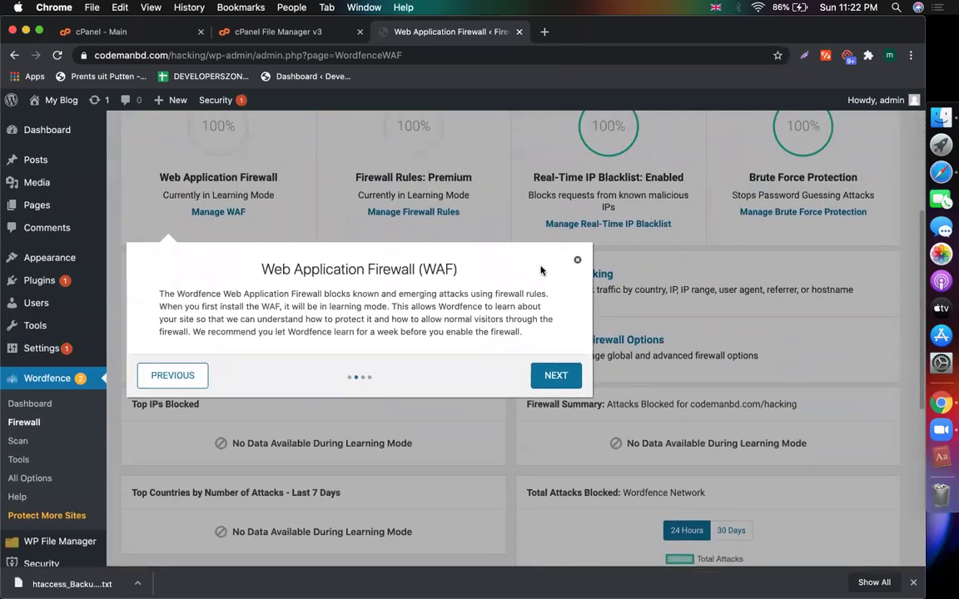
click(561, 376)
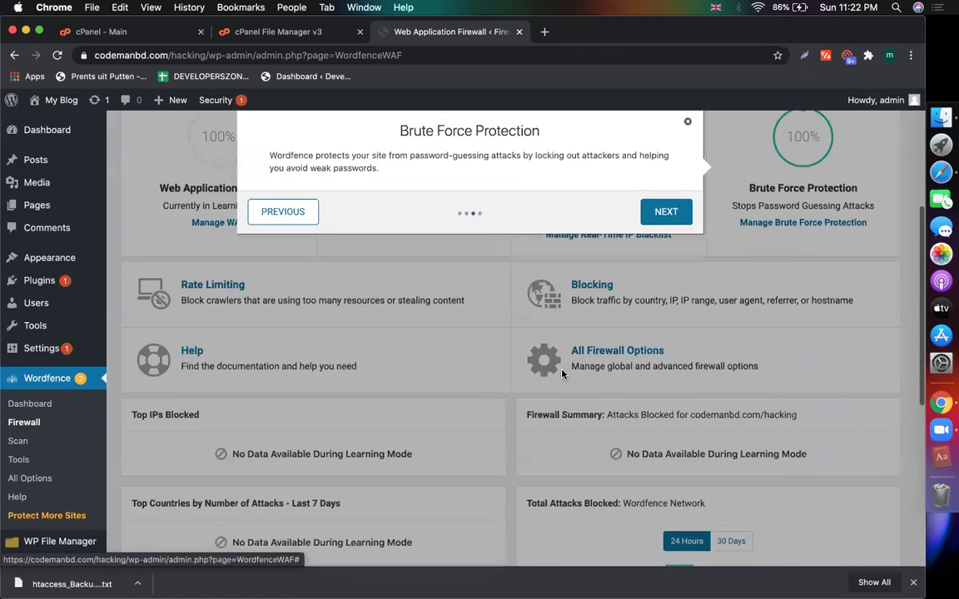
click(661, 269)
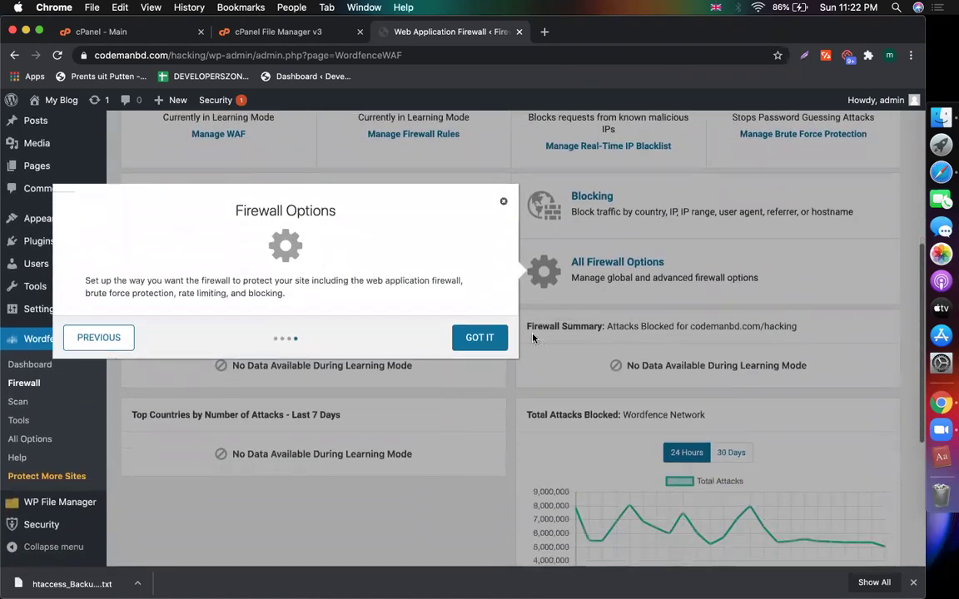
click(479, 307)
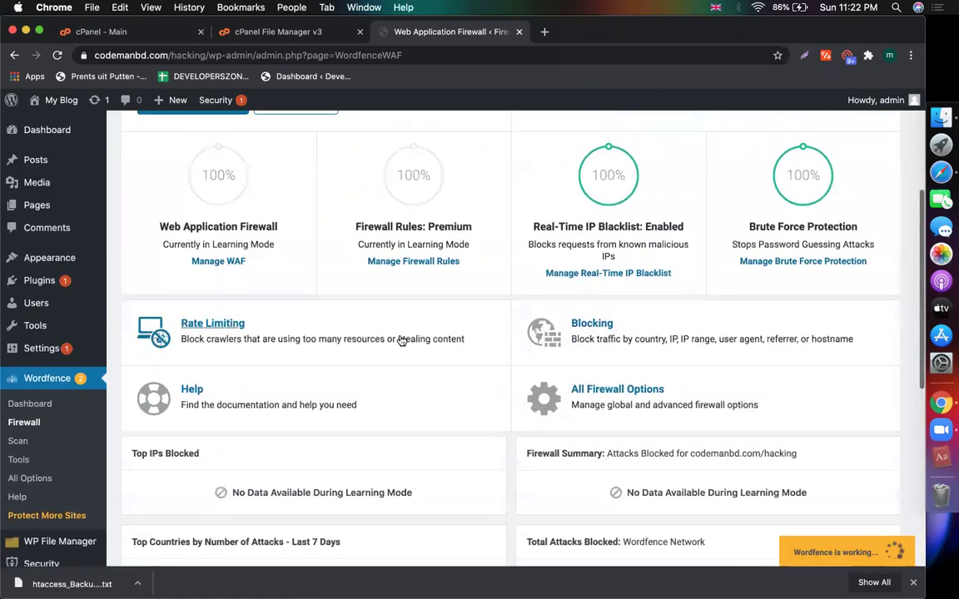
Find 'fire' on the page and open Manage Firewall.
scroll(399, 339, down, 5)
key(super+f)
text(fire)
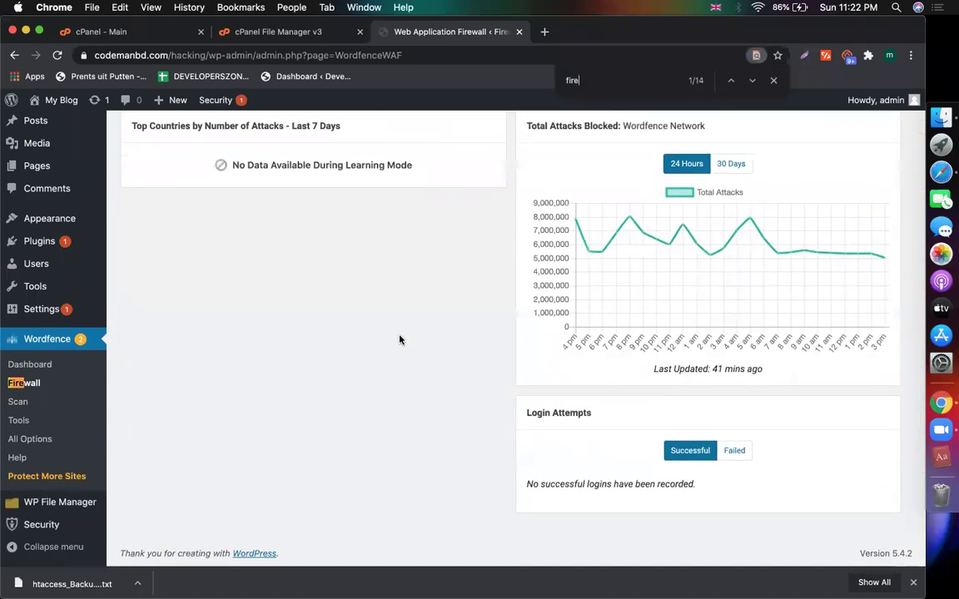
key(Return)
key(Return)
key(Return)
key(Return)
key(Return)
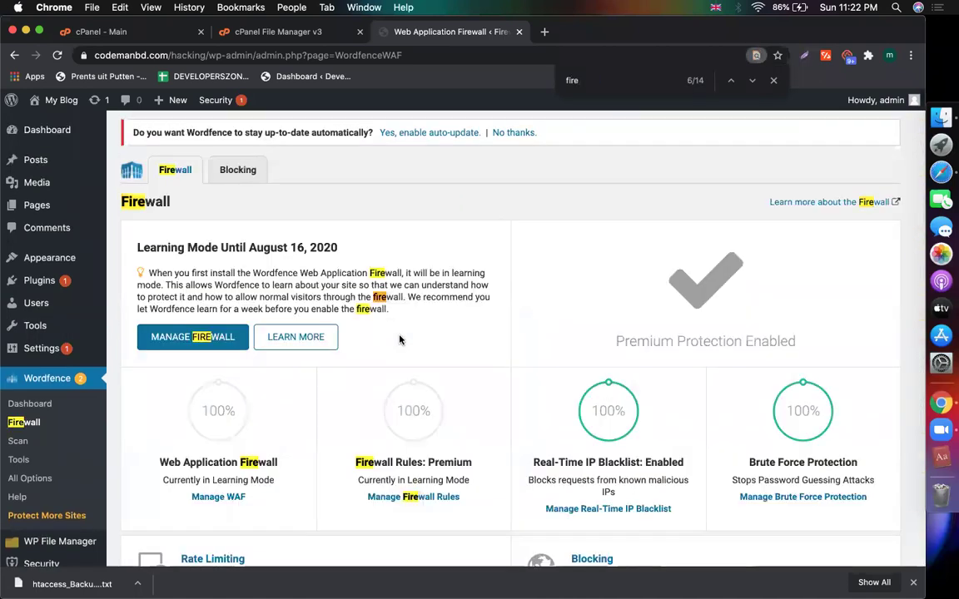
click(192, 337)
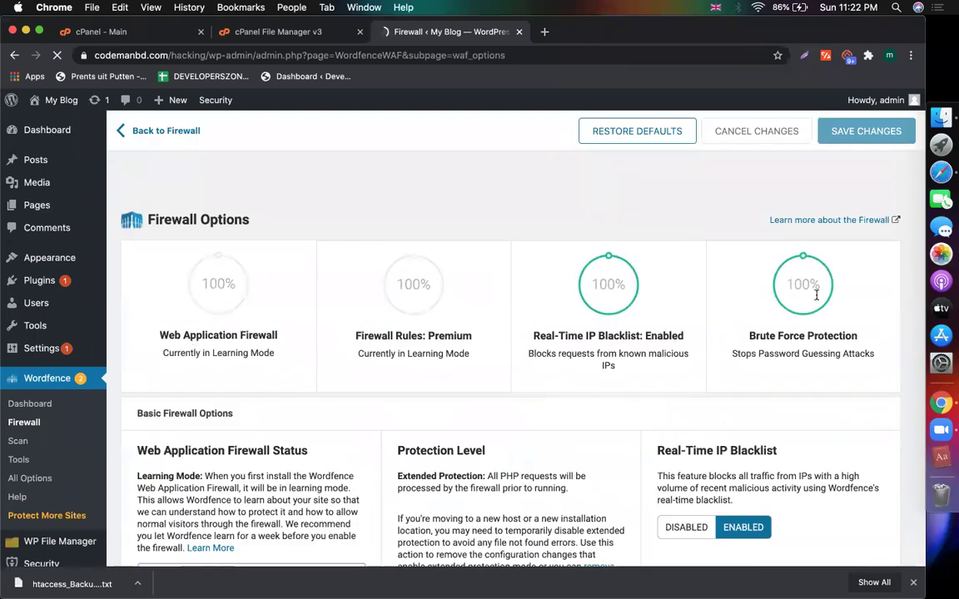
click(913, 169)
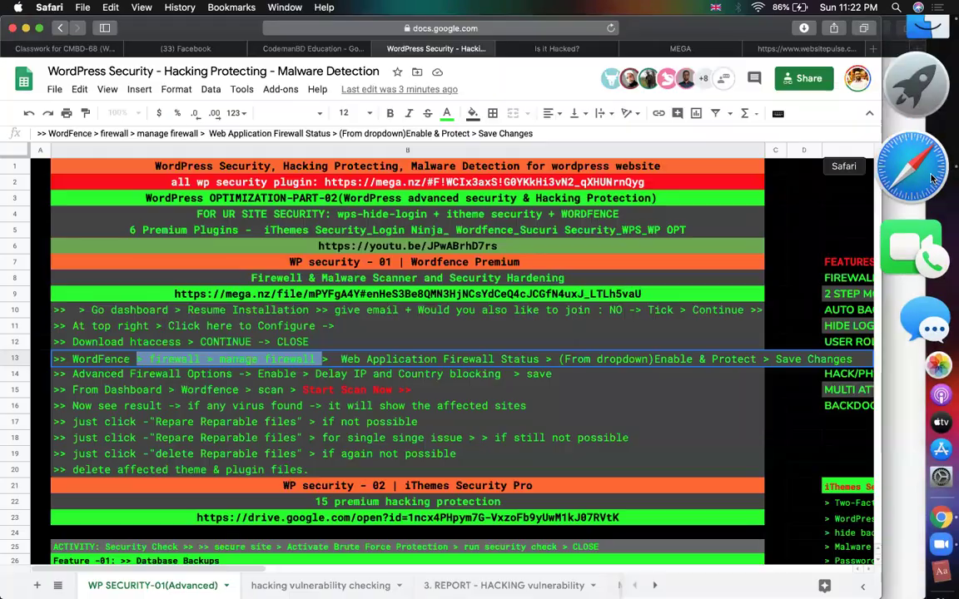
drag(341, 359, 539, 362)
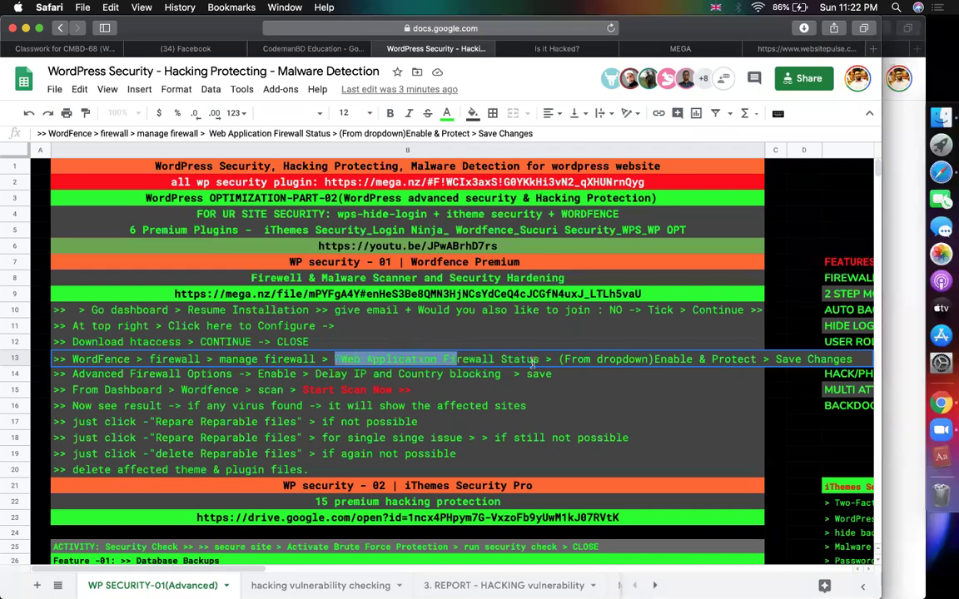
click(909, 456)
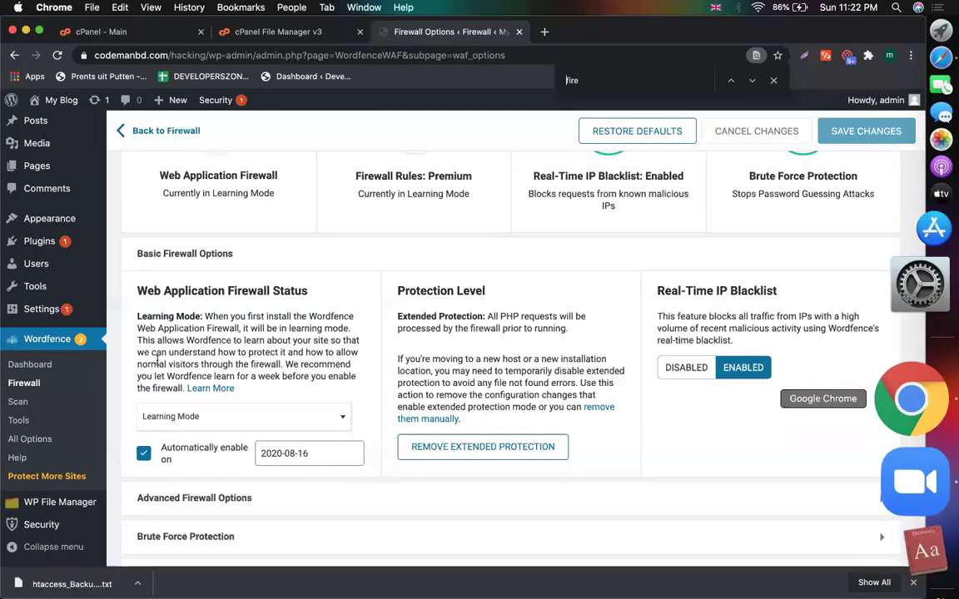
Set the Wordfence firewall status to Enabled and Protecting and save the change.
click(221, 416)
click(206, 439)
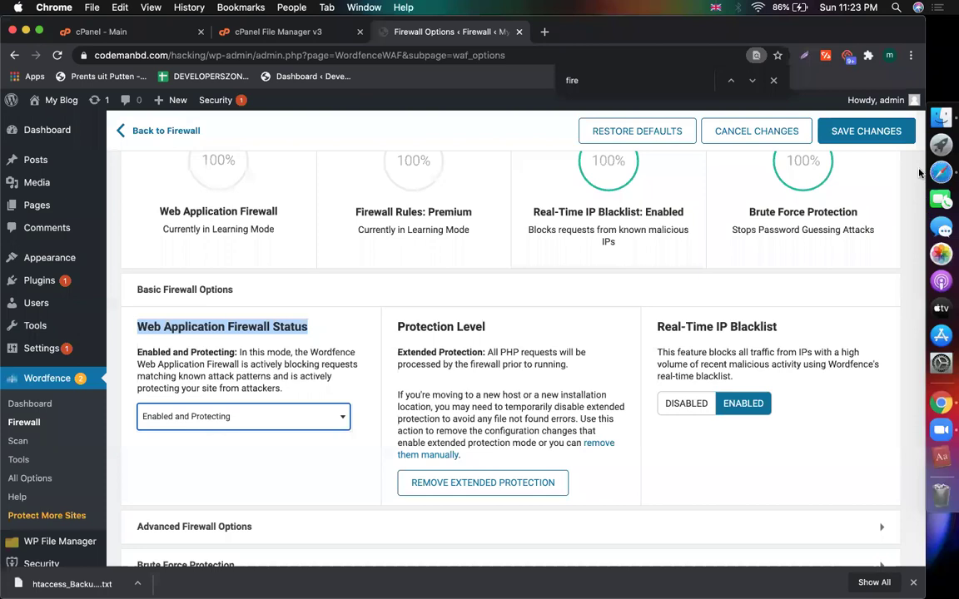
key(super+Tab)
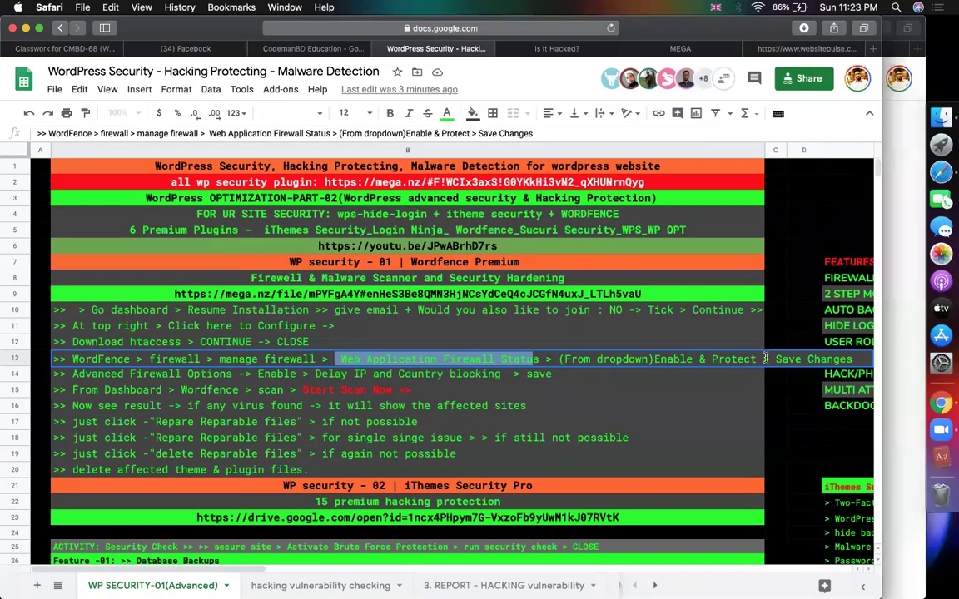
click(939, 406)
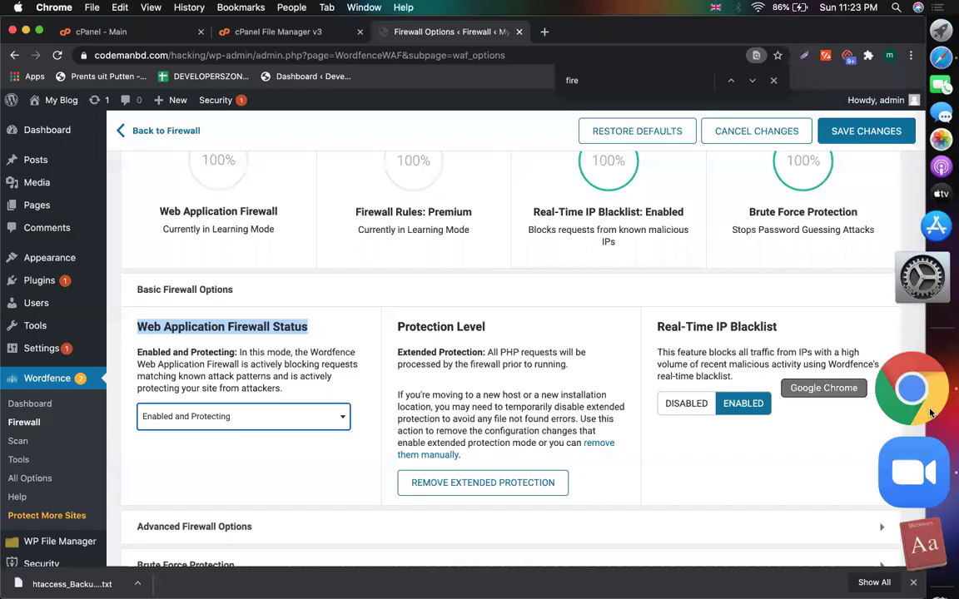
click(841, 131)
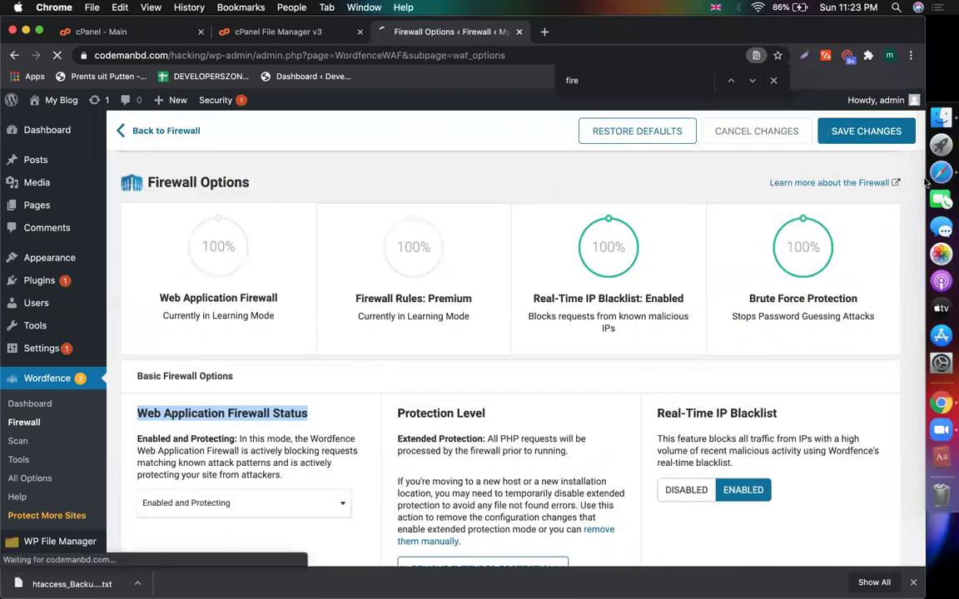
In Advanced Firewall Options, turn on Delay IP and Country blocking and save.
click(940, 173)
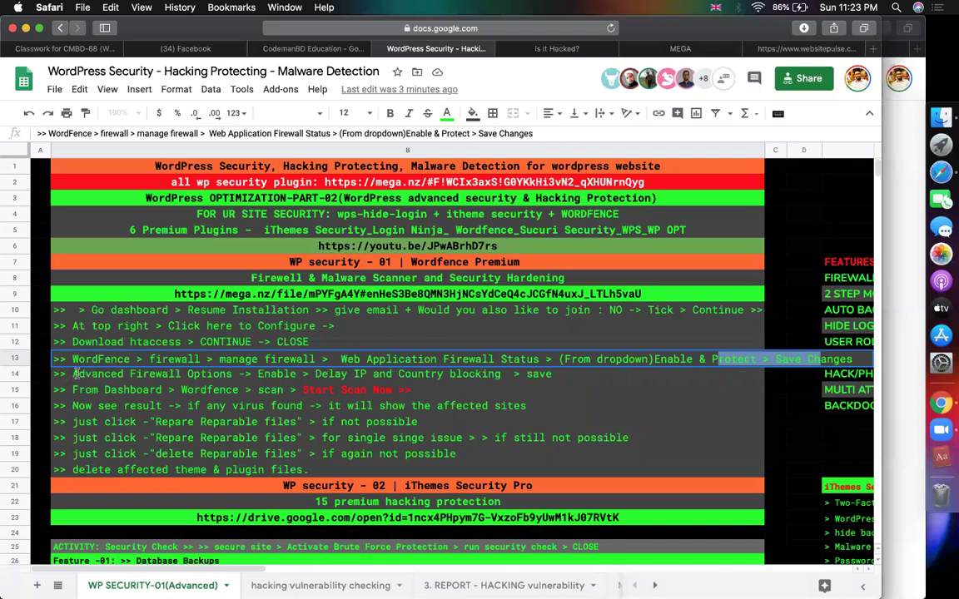
double_click(229, 375)
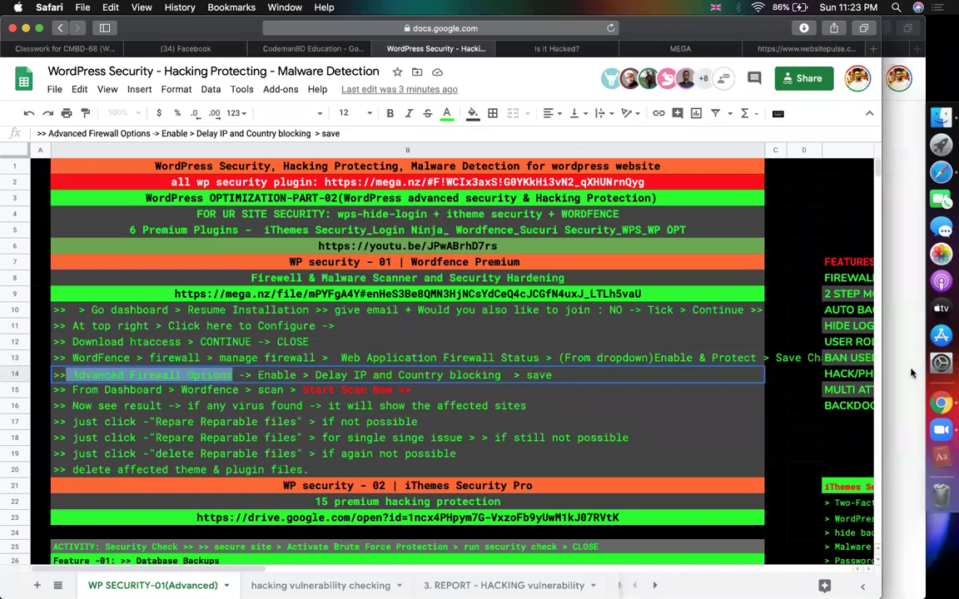
key(super+Tab)
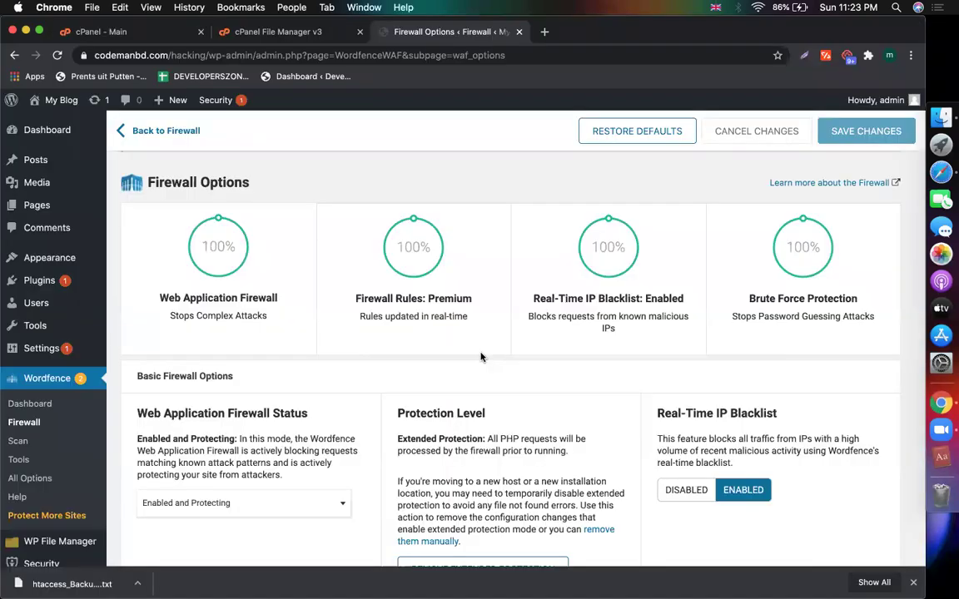
key(super+f)
text(ad)
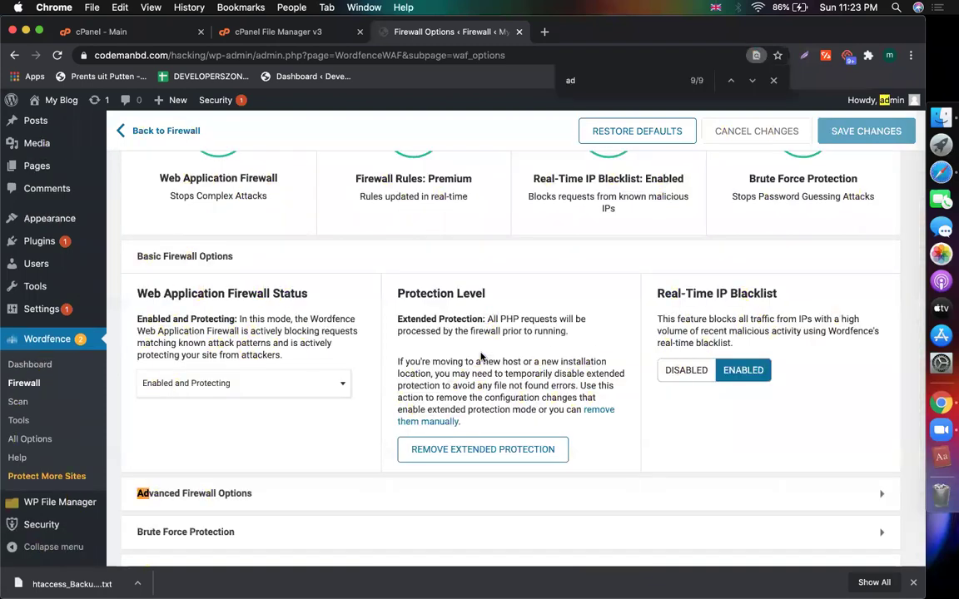
text(va)
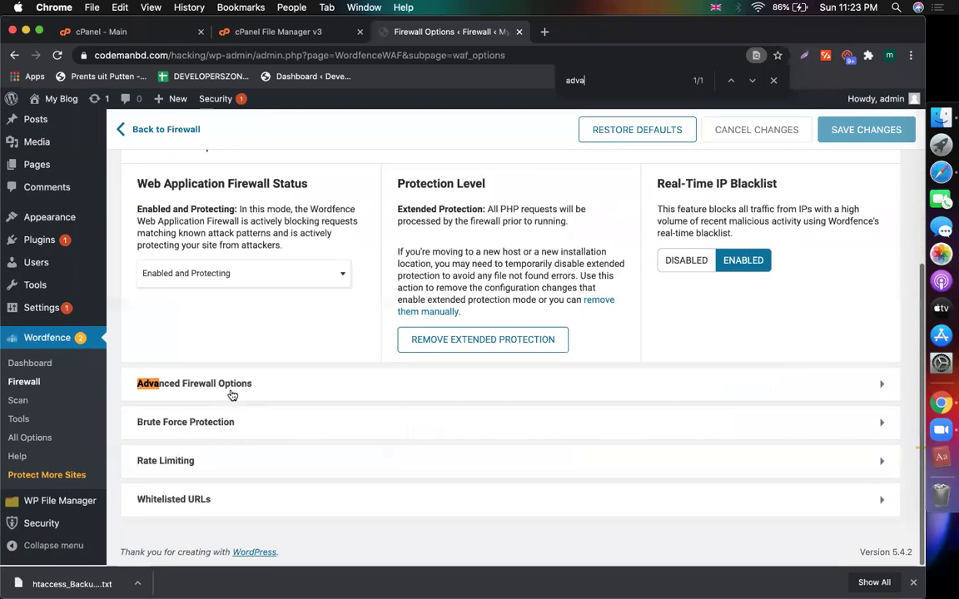
click(231, 392)
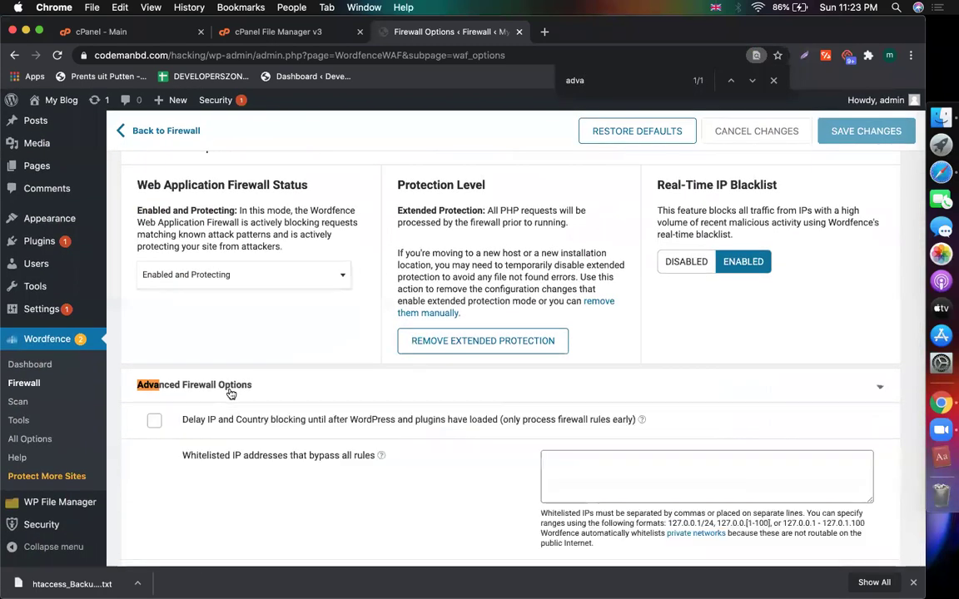
click(154, 420)
scroll(297, 458, down, 1)
scroll(297, 458, down, 1)
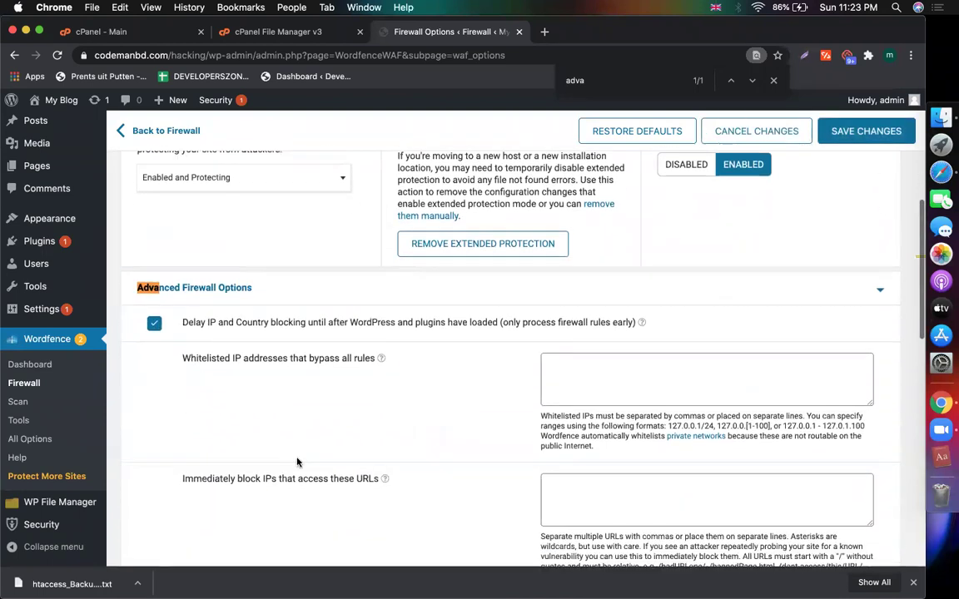
click(874, 133)
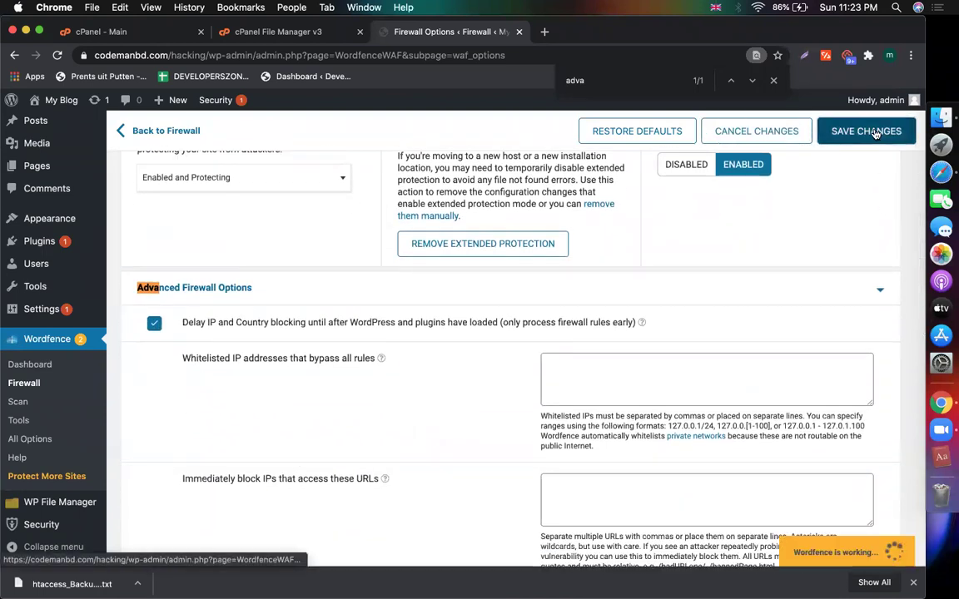
click(924, 167)
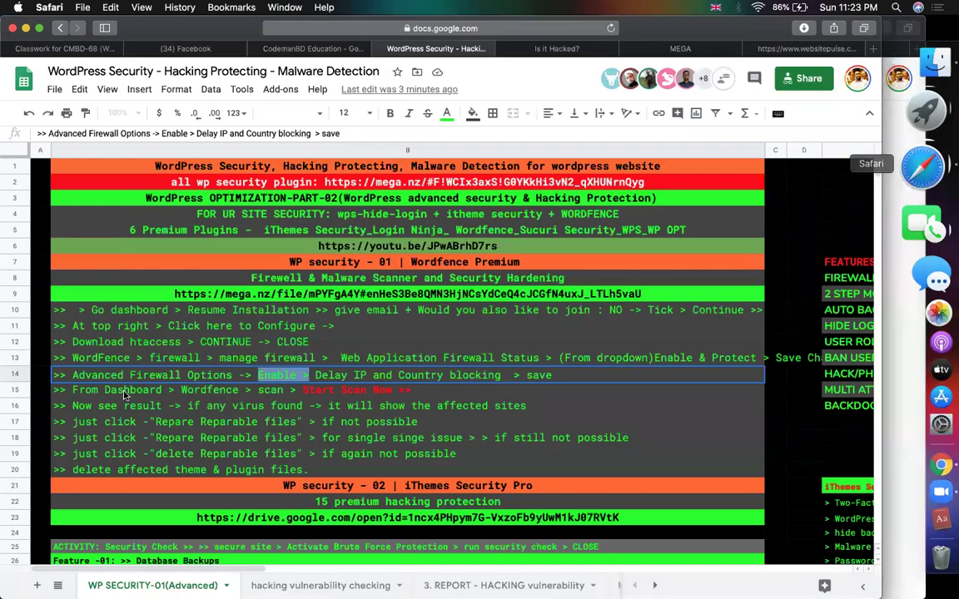
Check the row 15 scan note, then go from the Wordfence Dashboard to scan management.
drag(106, 391, 434, 392)
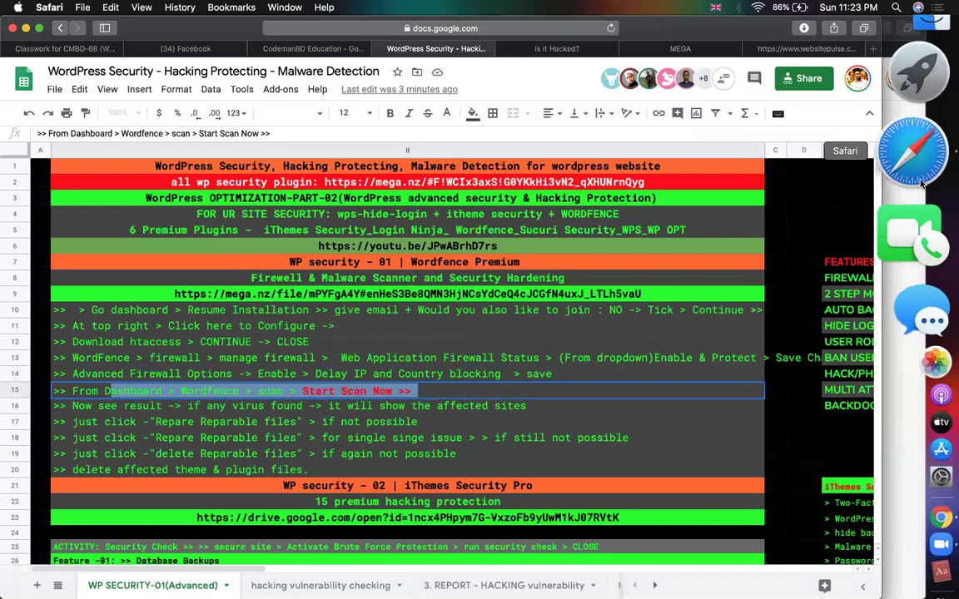
click(912, 404)
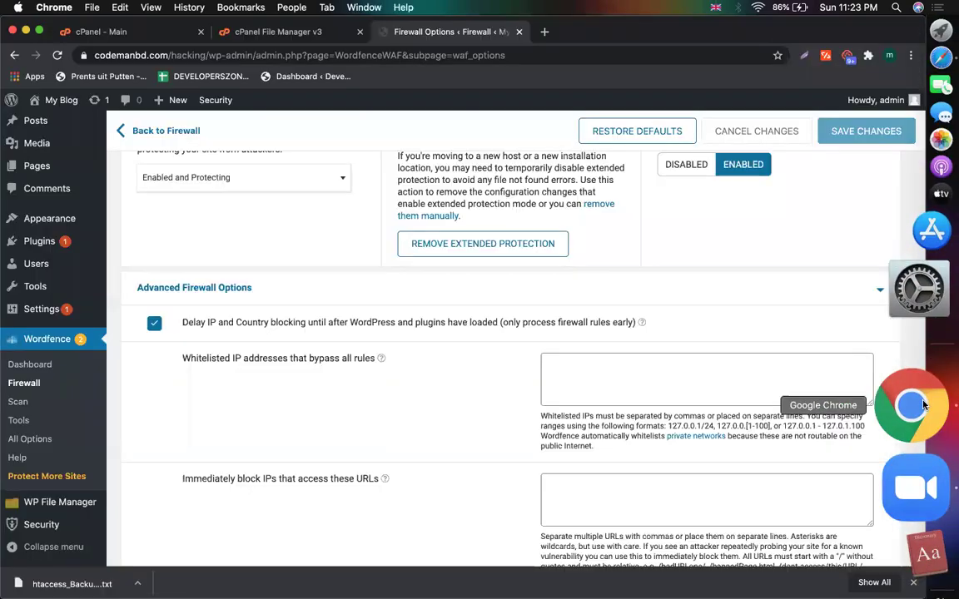
click(25, 365)
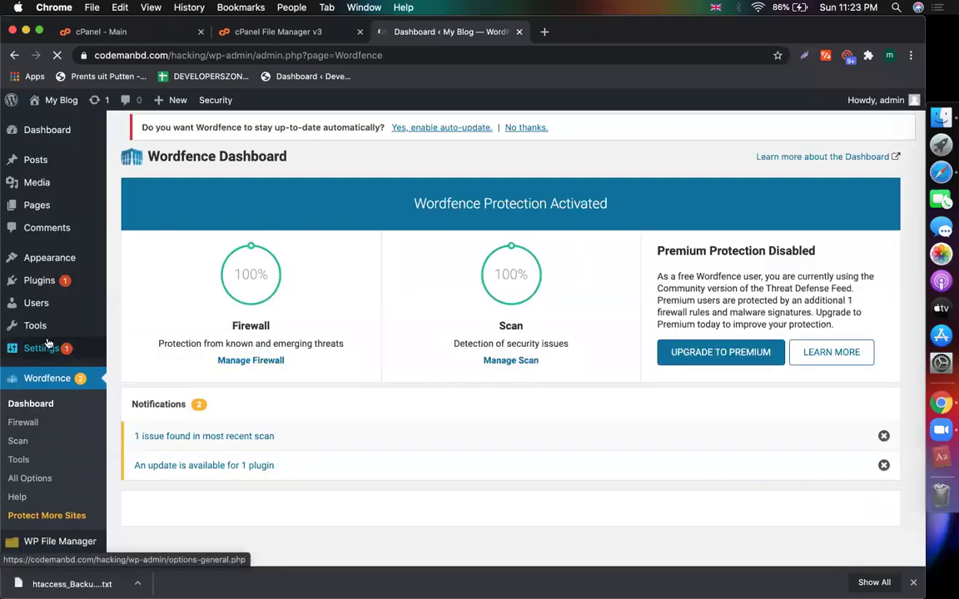
mouse_move(505, 287)
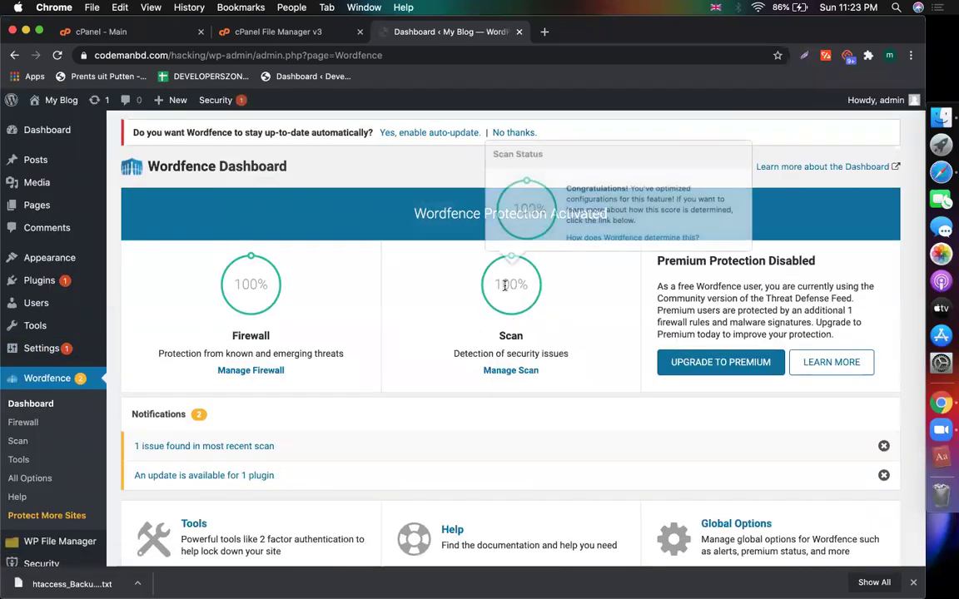
click(503, 371)
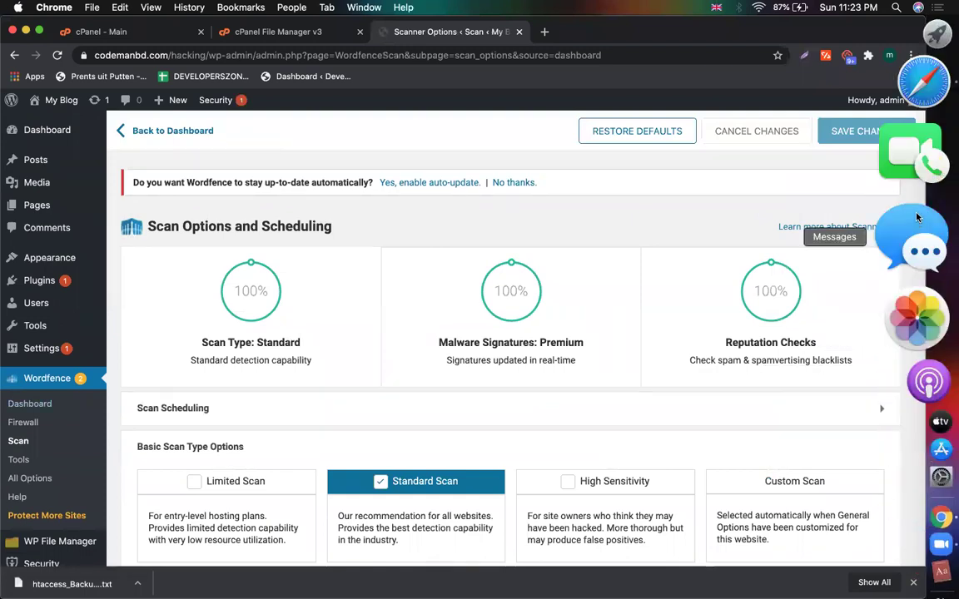
Check the Start Scan Now note, then open the '1 issue found in most recent scan' notification.
click(909, 173)
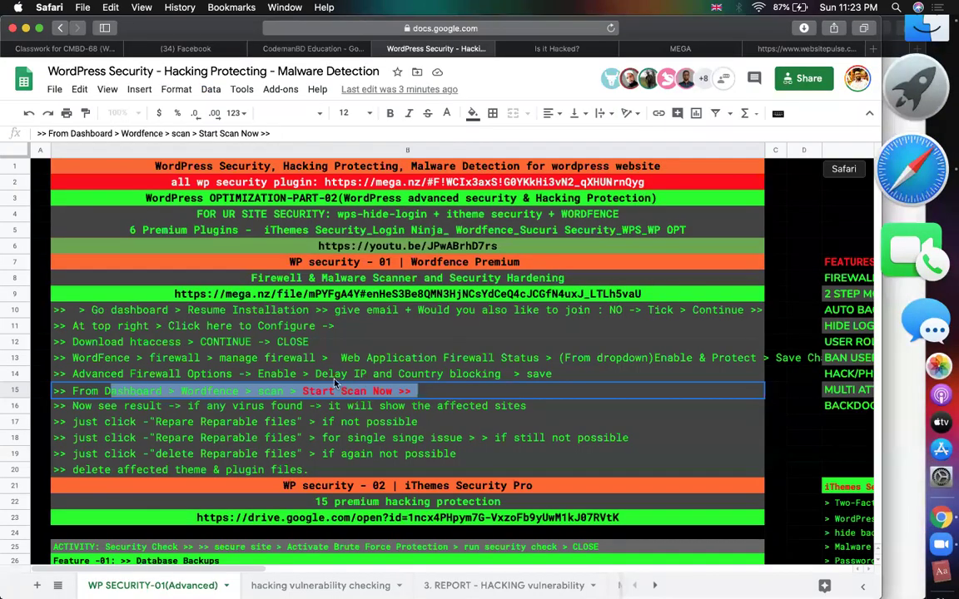
drag(303, 390, 806, 406)
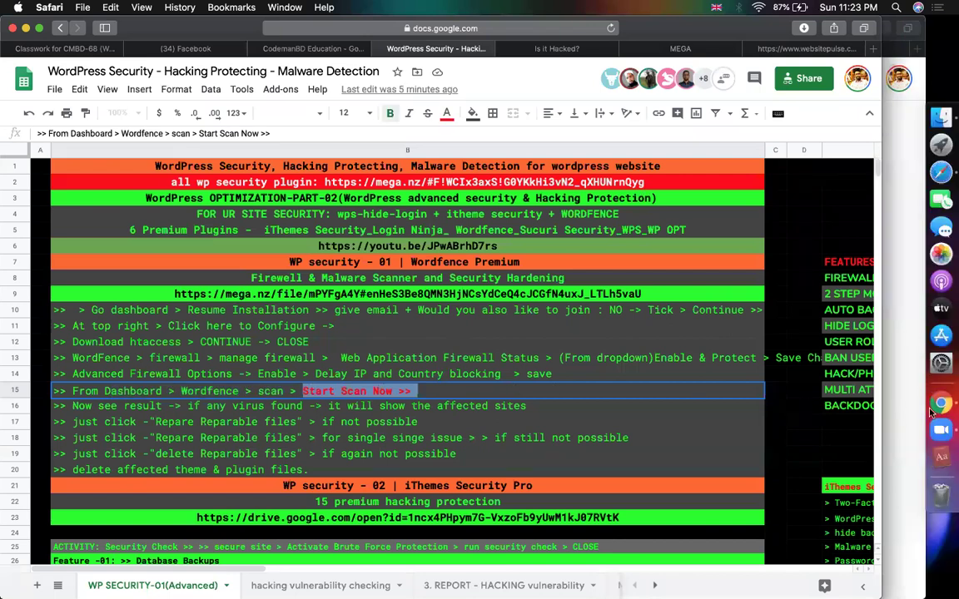
key(super+Tab)
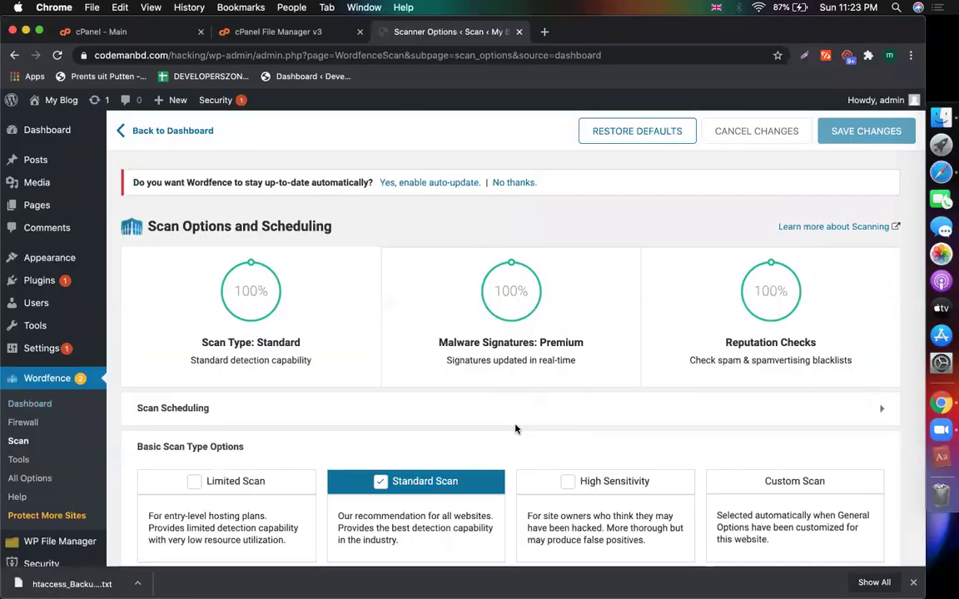
scroll(515, 429, down, 4)
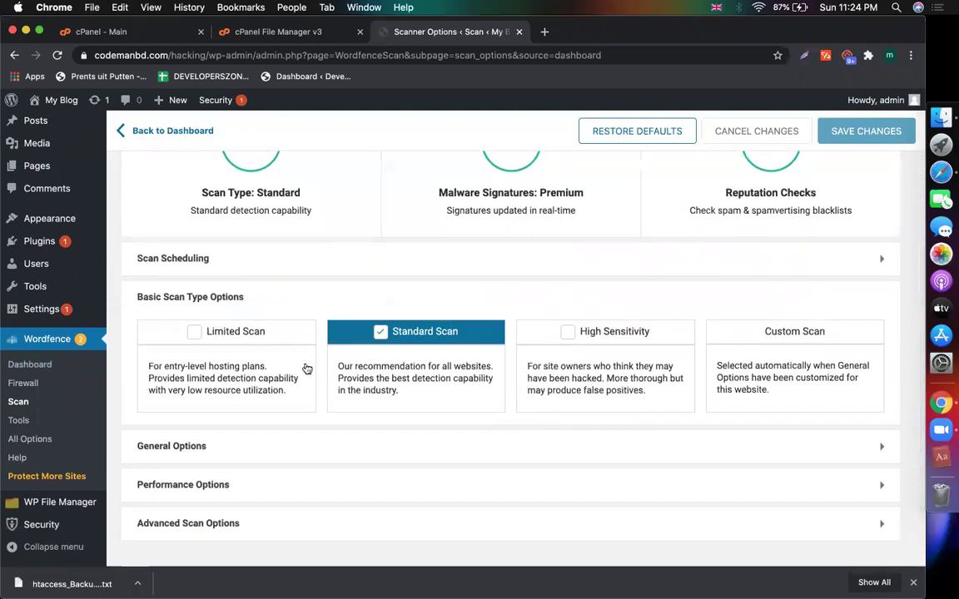
scroll(414, 348, up, 3)
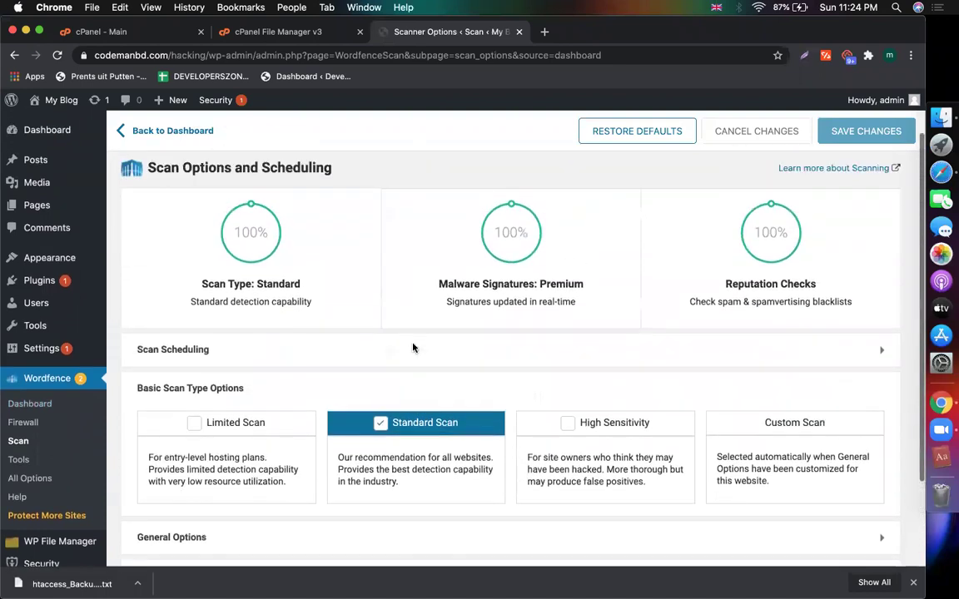
scroll(387, 333, up, 1)
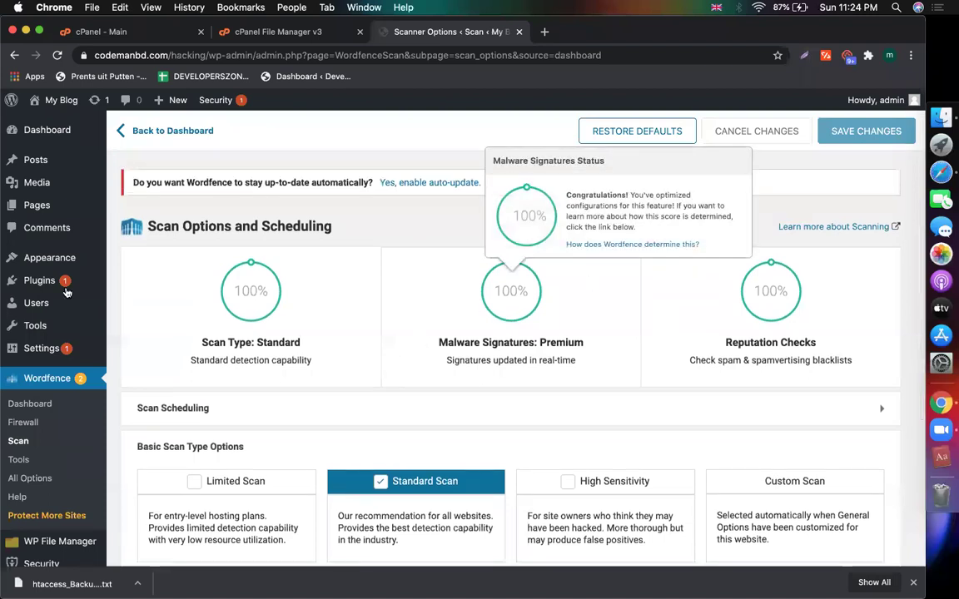
click(37, 384)
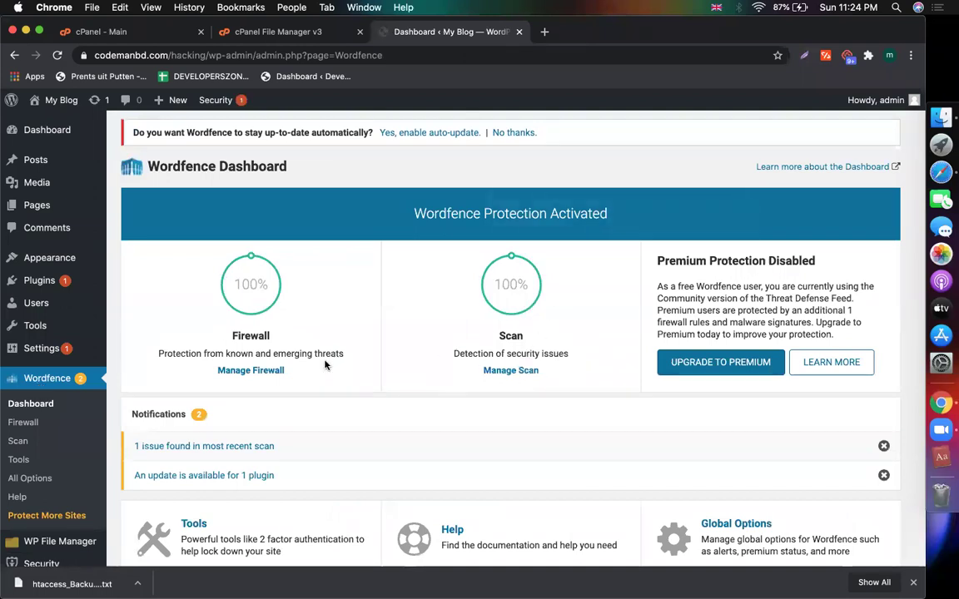
mouse_move(512, 304)
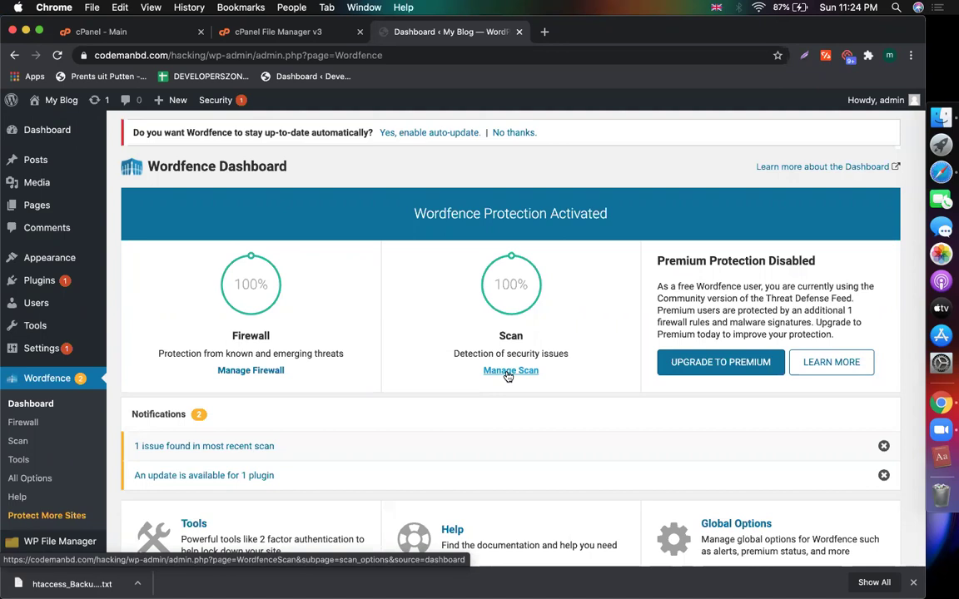
scroll(389, 407, down, 3)
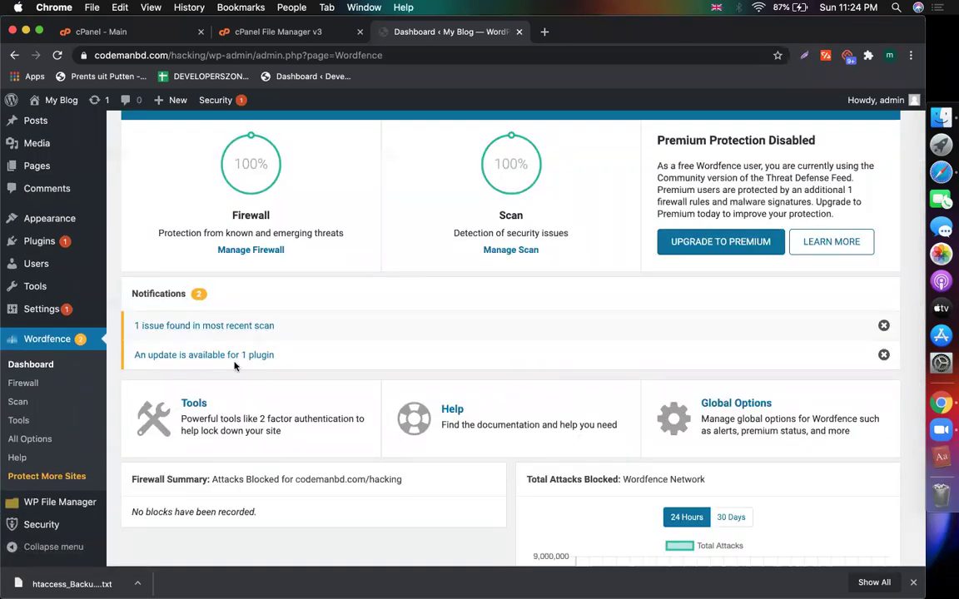
click(221, 328)
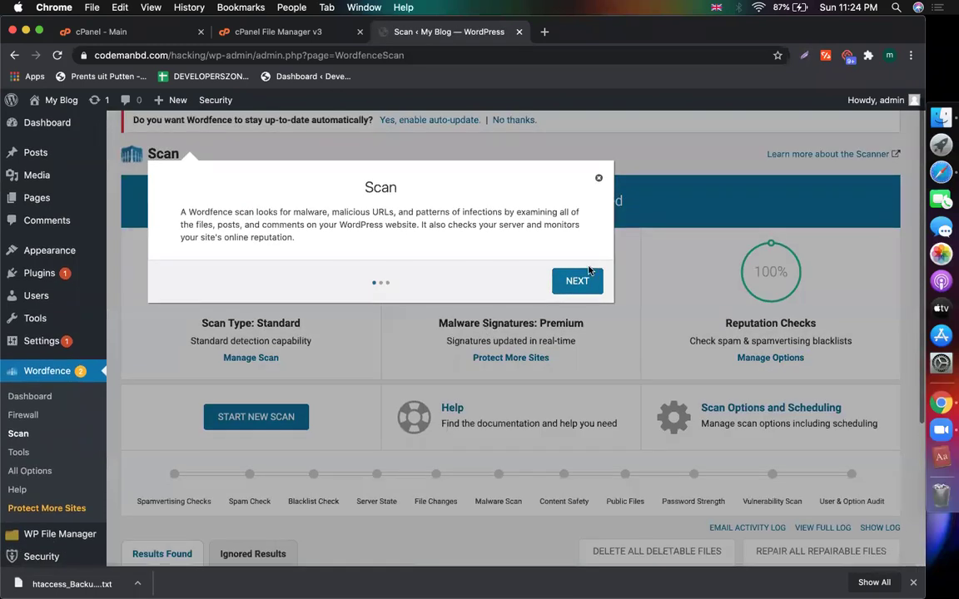
Step through the scan introduction tour with Next twice and dismiss it with Got It.
click(587, 278)
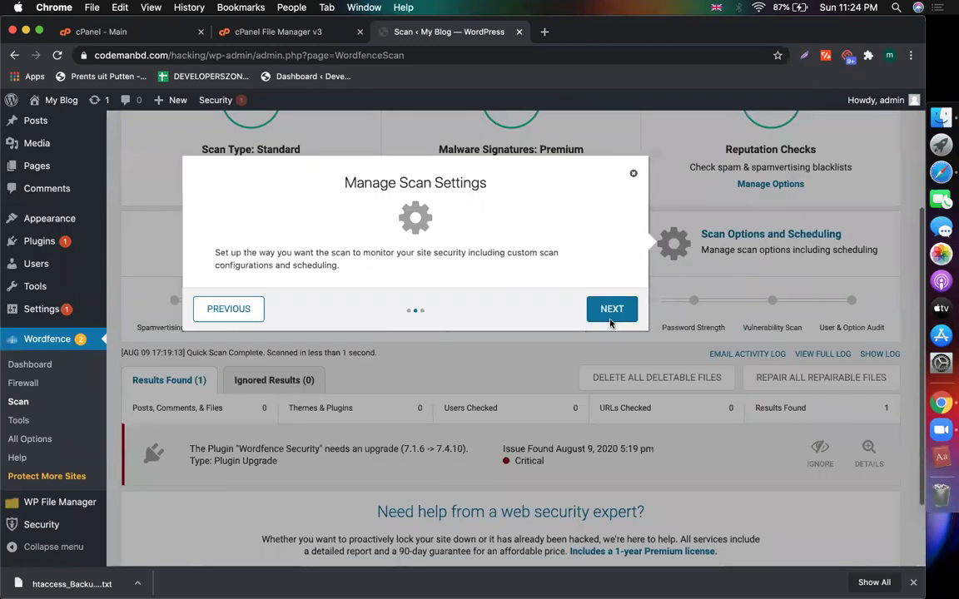
click(611, 308)
click(796, 282)
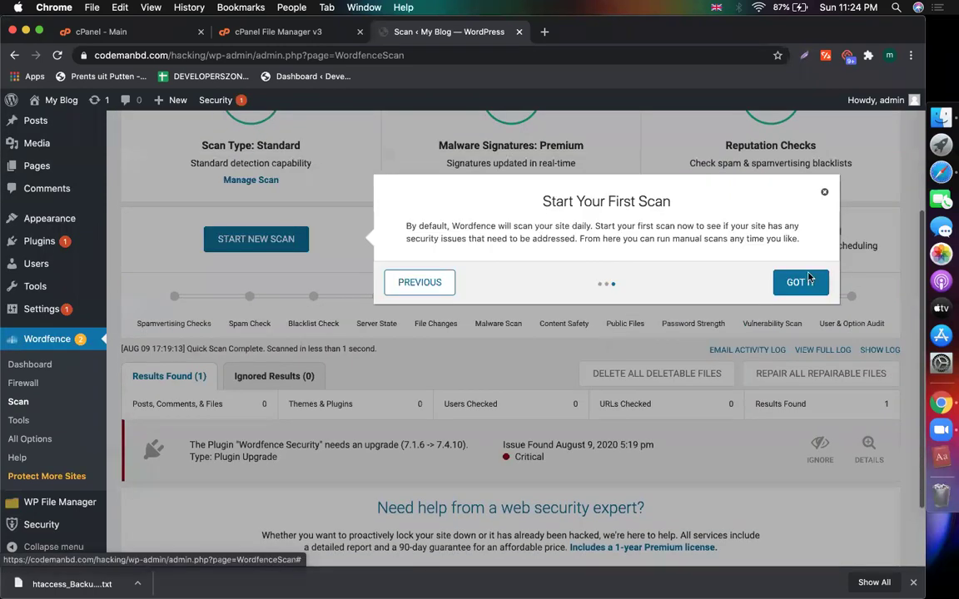
Start a new Wordfence scan and follow its progress through the passed checks.
scroll(250, 408, down, 3)
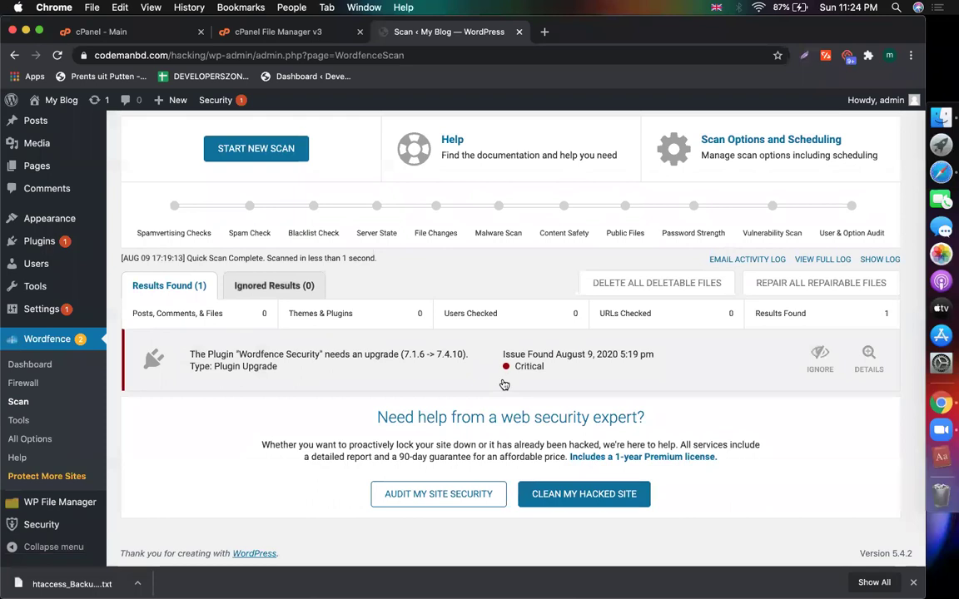
scroll(579, 373, up, 3)
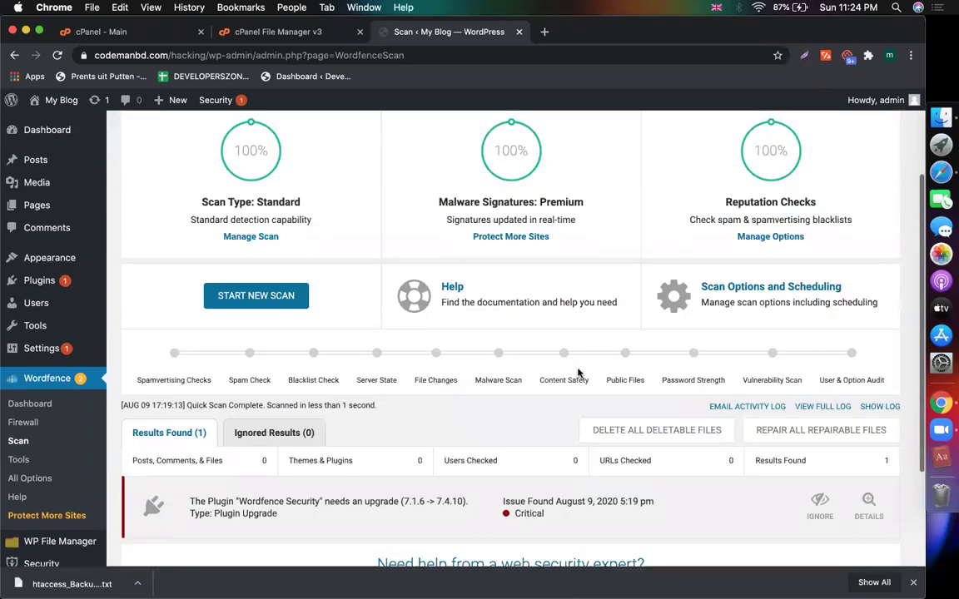
scroll(233, 370, up, 3)
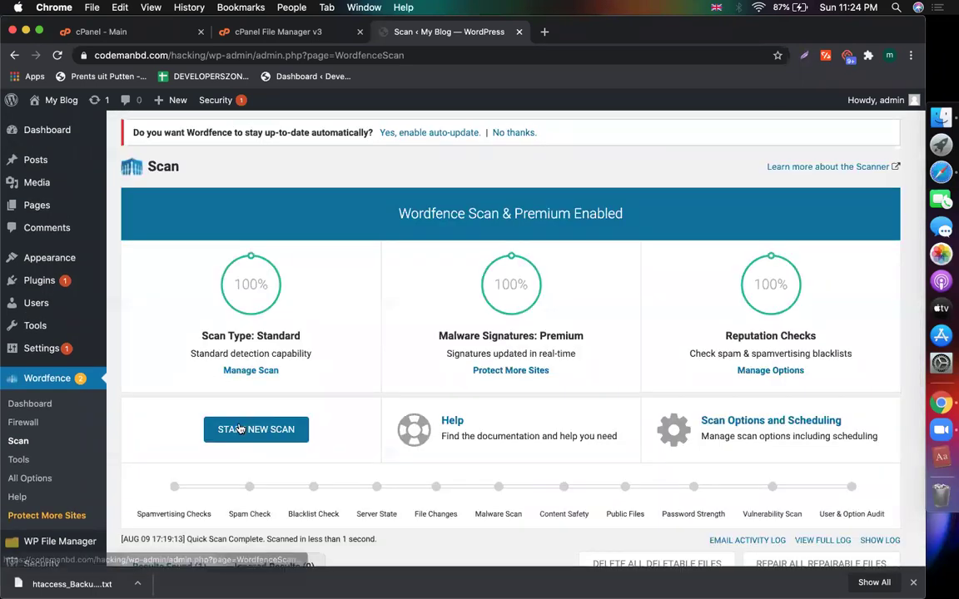
click(240, 429)
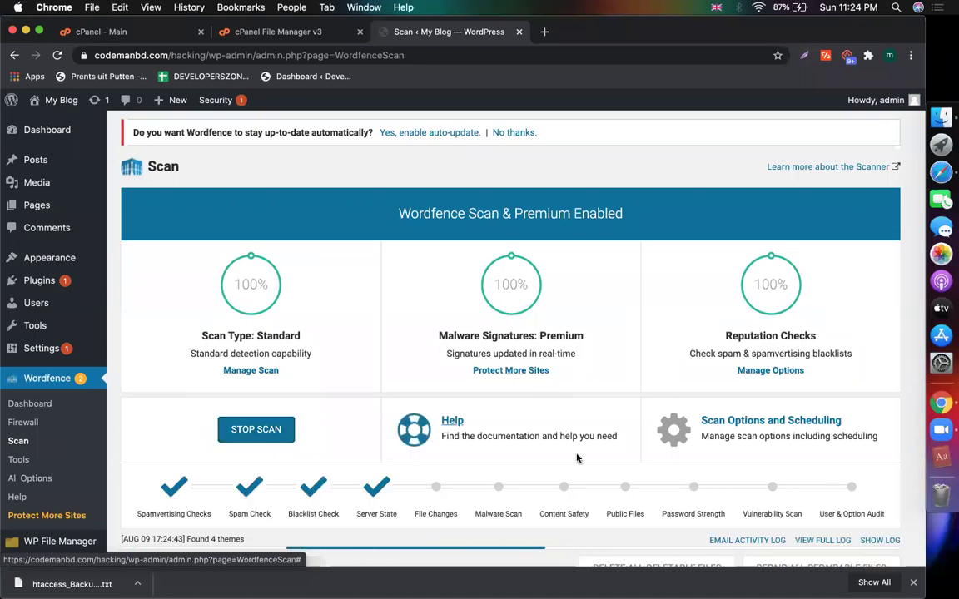
scroll(577, 458, down, 5)
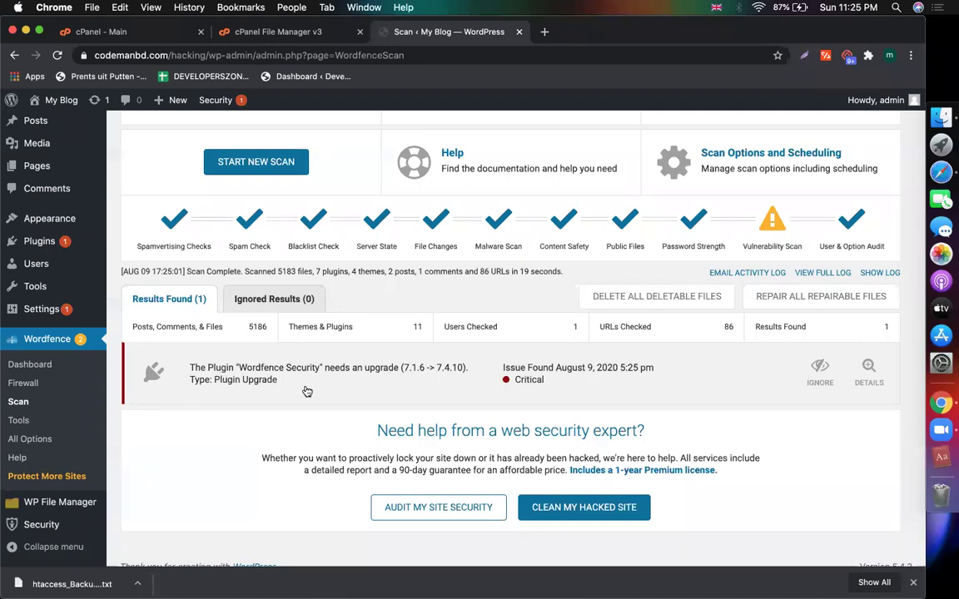
Read the row 17 'Repare Reparable files' note and the row 19 note on deleting files.
click(928, 174)
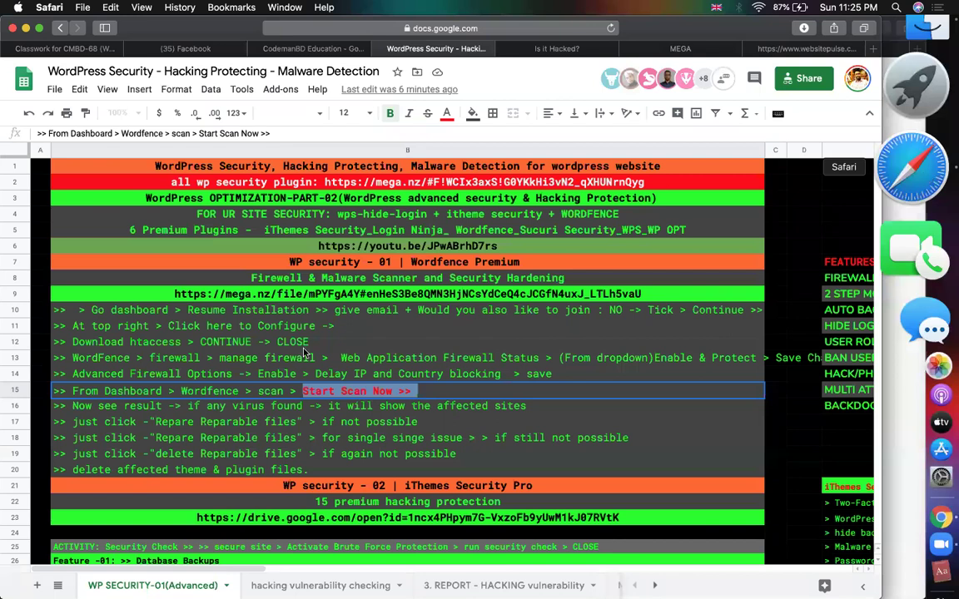
click(111, 421)
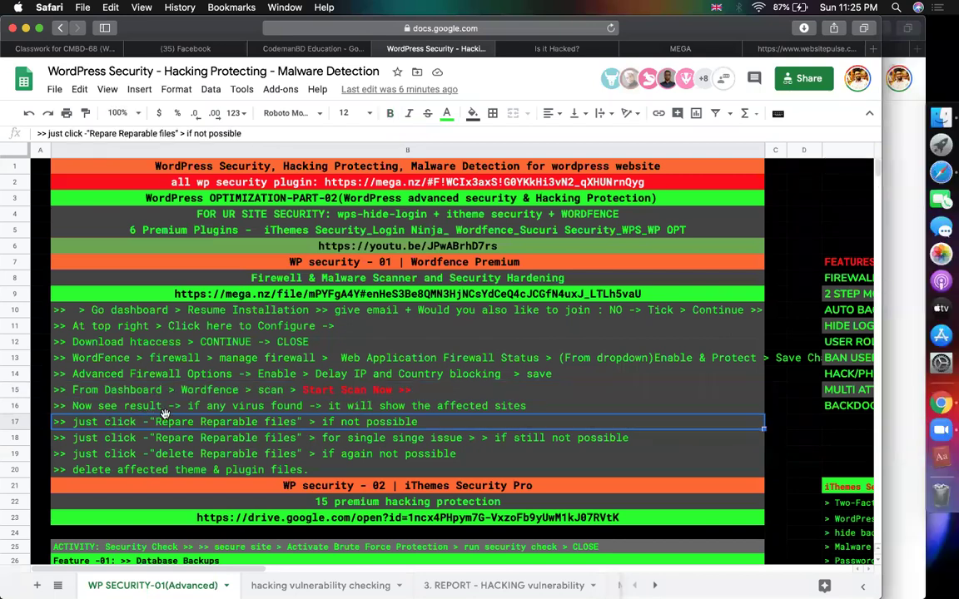
double_click(164, 423)
drag(151, 422, 306, 416)
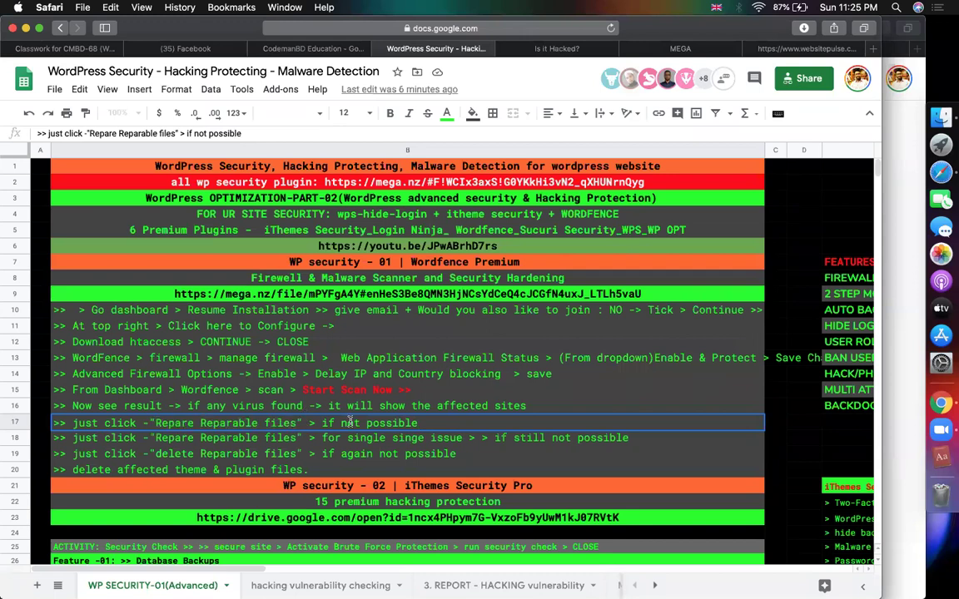
click(203, 452)
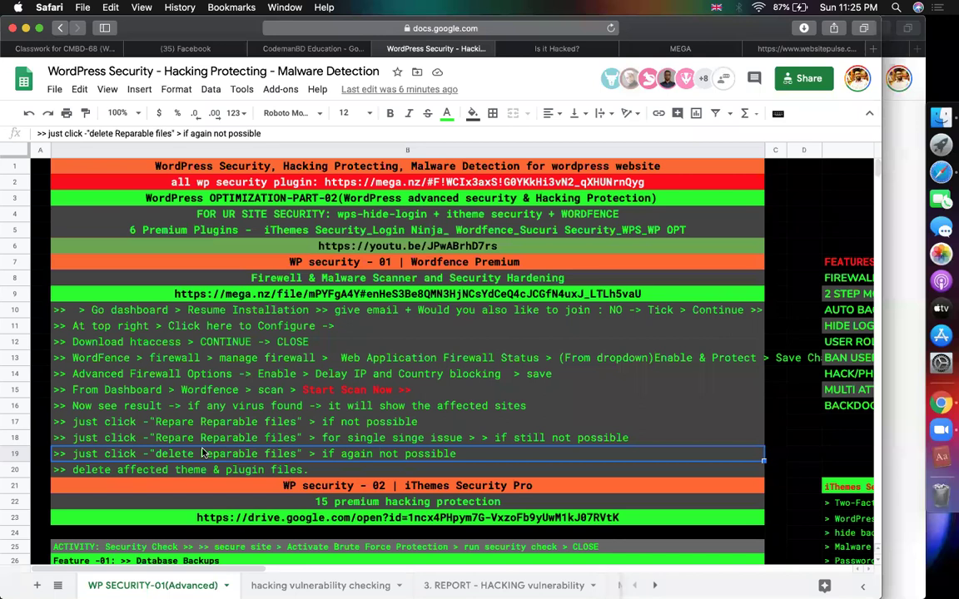
Review the Wordfence step notes in rows 10–20, including the firewall rows 13 and 14.
drag(171, 309, 203, 460)
click(133, 374)
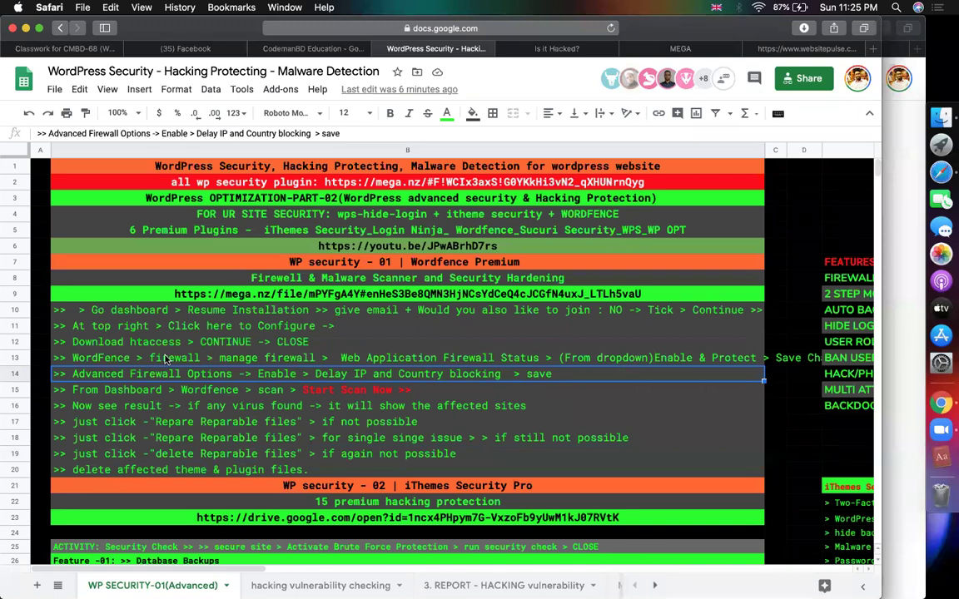
click(165, 358)
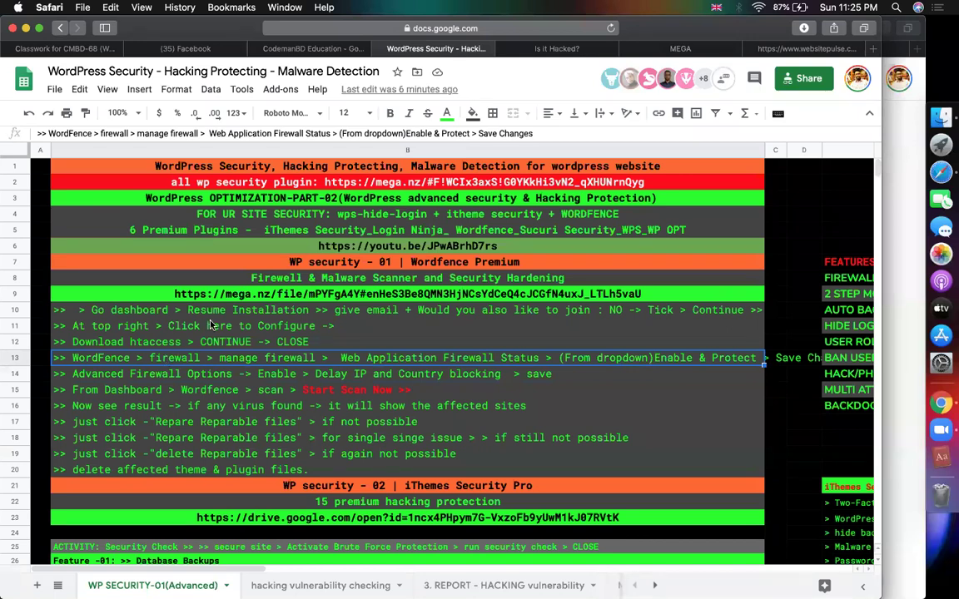
drag(211, 309, 210, 469)
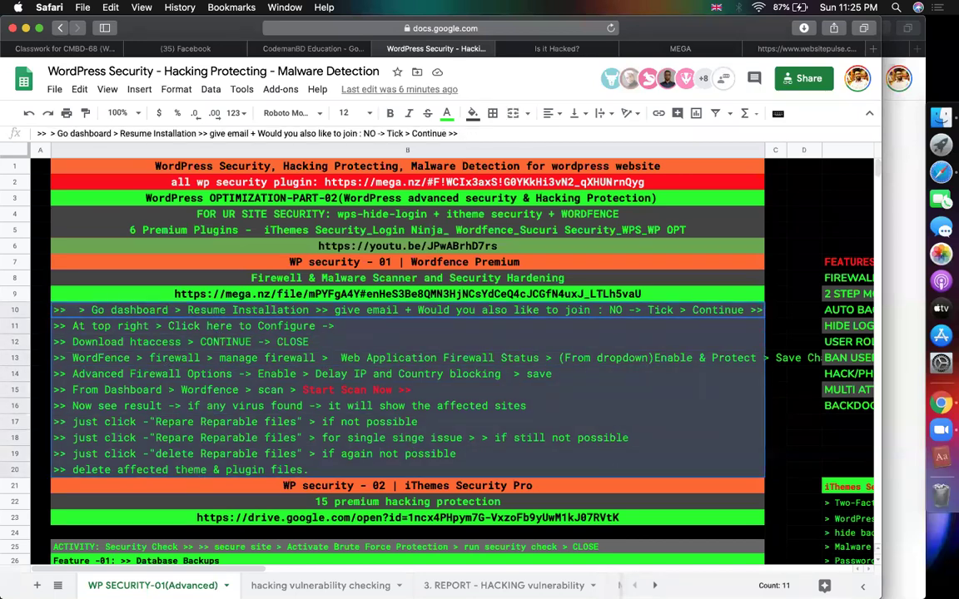